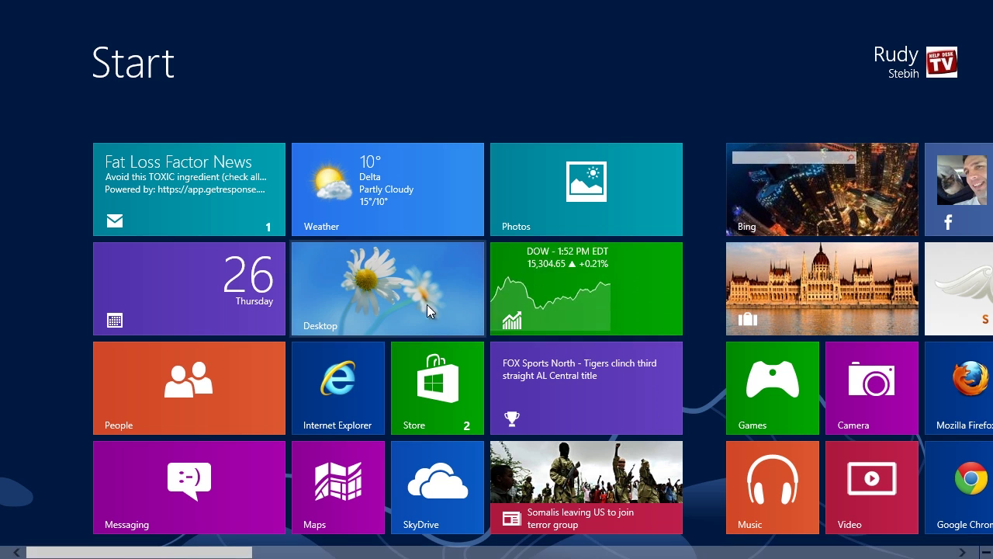
# Switch to the desktop where Internet Explorer shows google.com, and select the address bar.
pyautogui.click(394, 297)
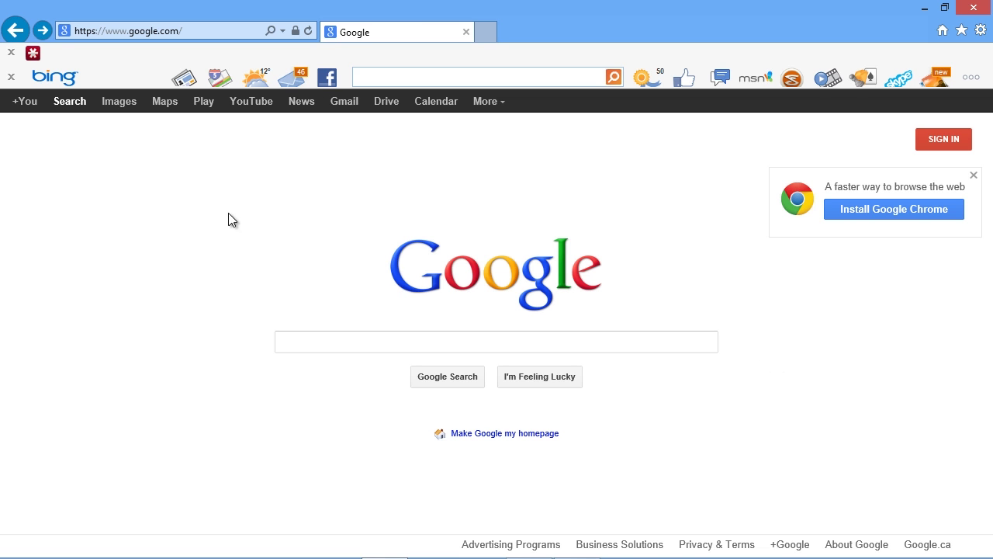
pyautogui.click(189, 29)
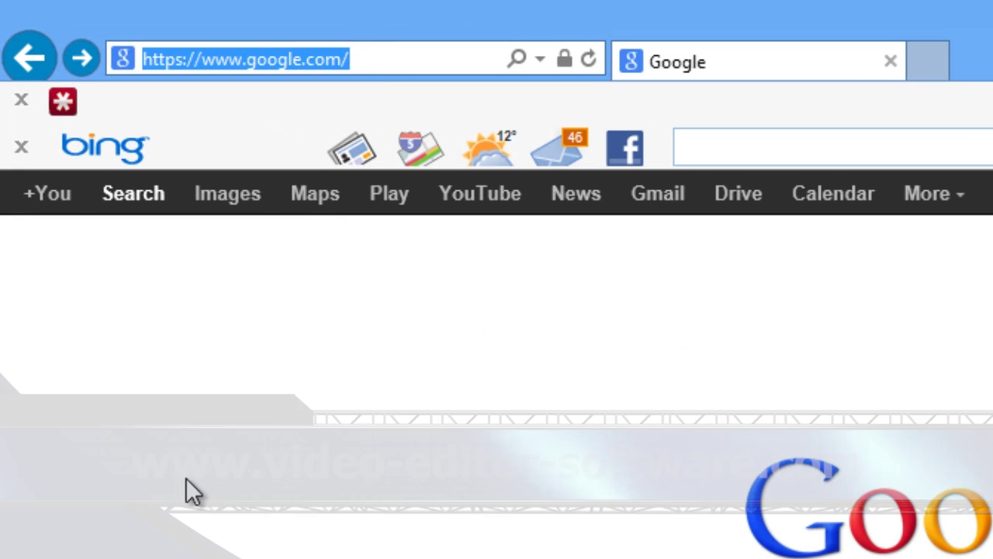
pyautogui.write('www.video-editor-software')
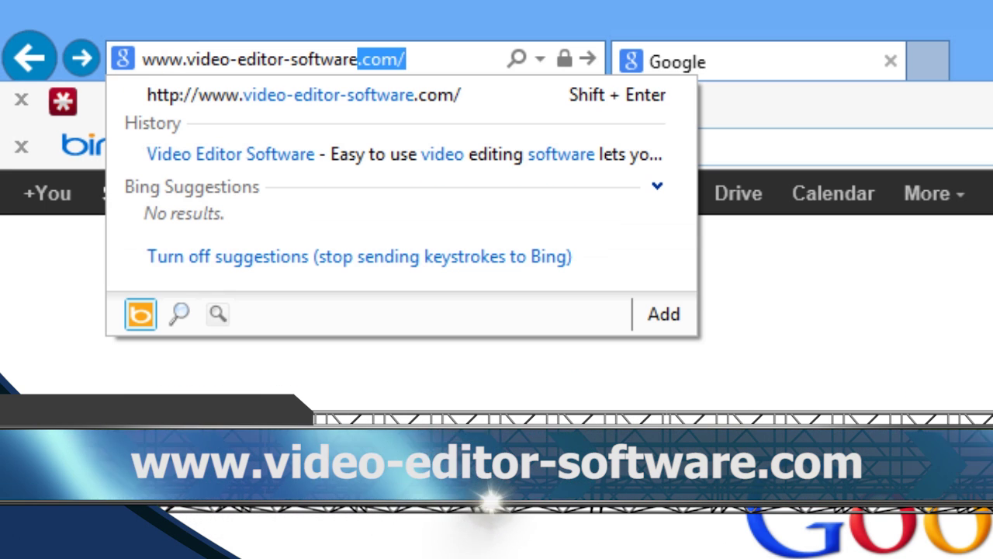
pyautogui.write('.com')
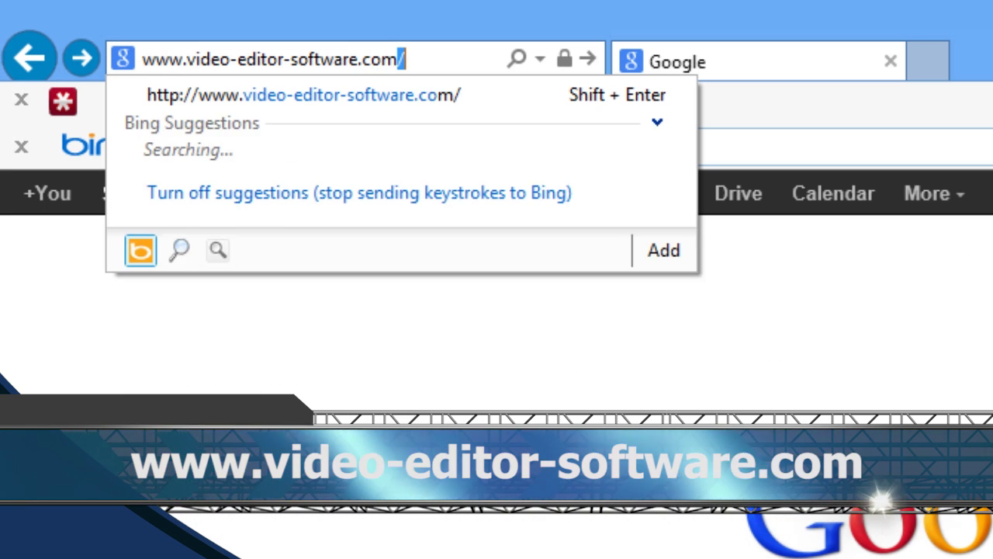
pyautogui.press('Return')
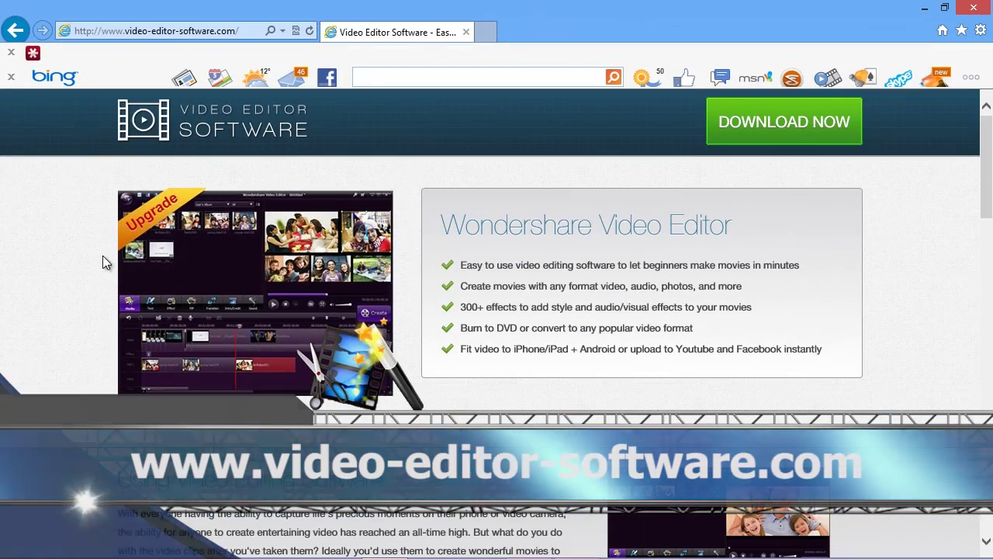
pyautogui.click(784, 123)
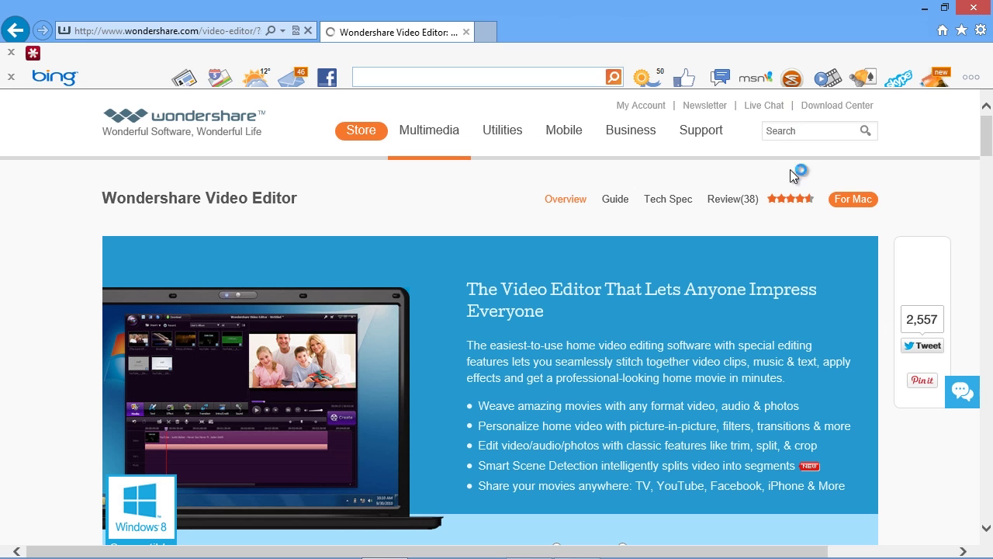
# Compare the Mac and Windows version details further down, settling on Windows.
pyautogui.scroll(-2, 790, 170)
pyautogui.scroll(-1, 776, 353)
pyautogui.click(622, 311)
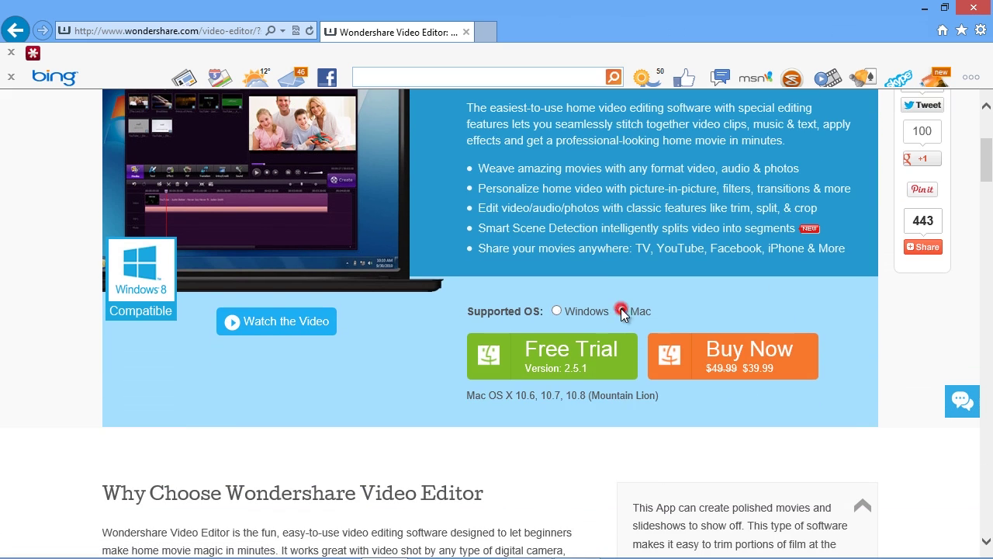
pyautogui.click(556, 311)
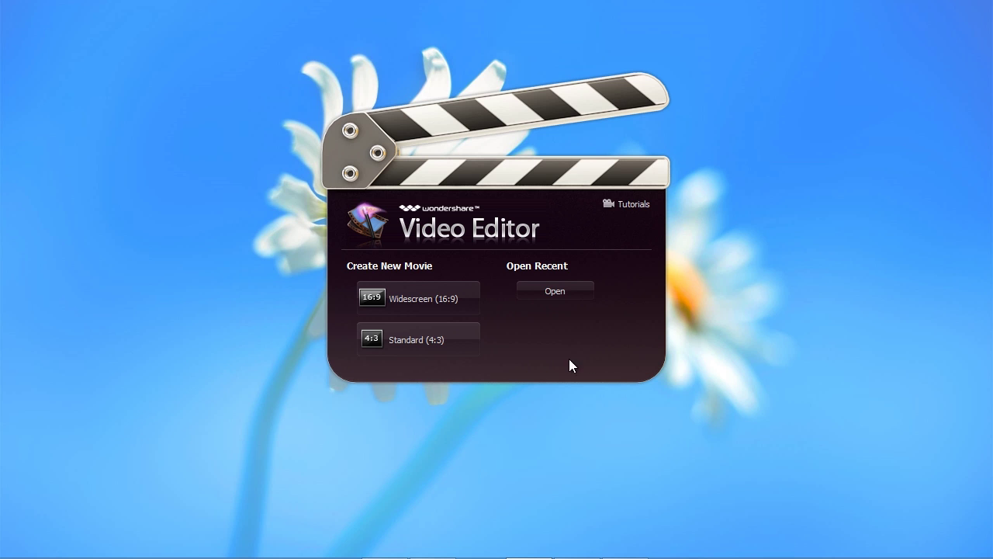
# Start a Standard 4:3 movie and import 'cat playing with a bird, really very cool.mp4'.
pyautogui.click(413, 346)
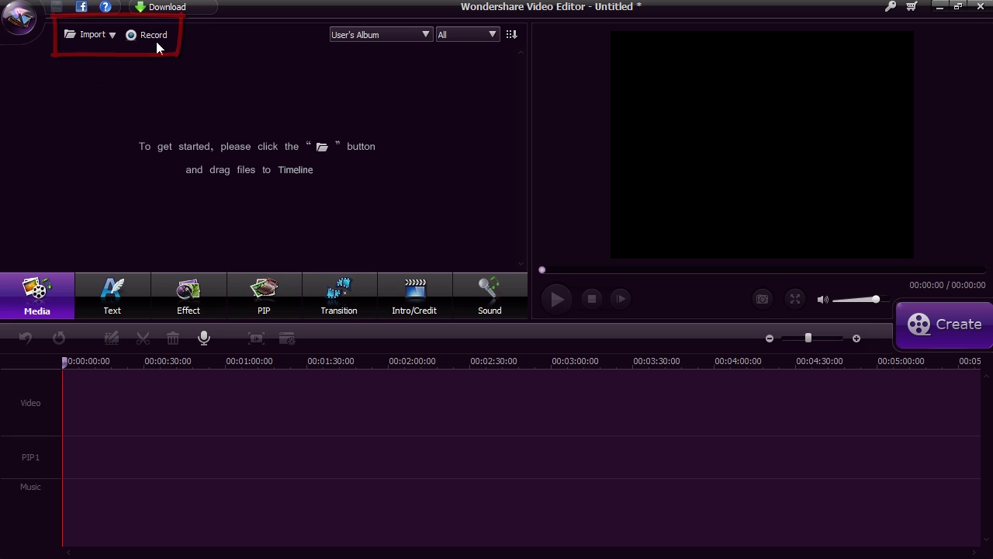
pyautogui.click(90, 36)
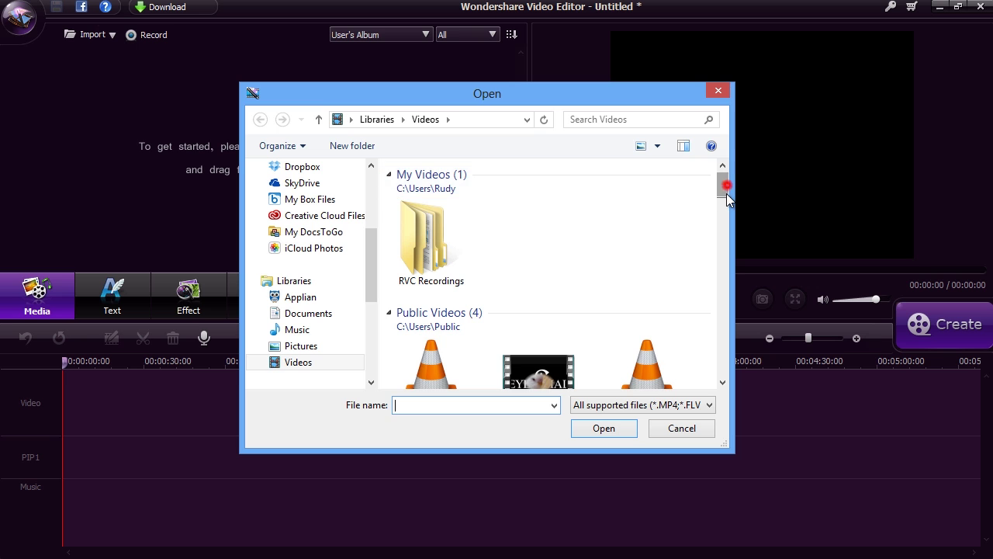
pyautogui.moveTo(727, 193); pyautogui.dragTo(715, 207)
pyautogui.click(531, 307)
pyautogui.click(601, 428)
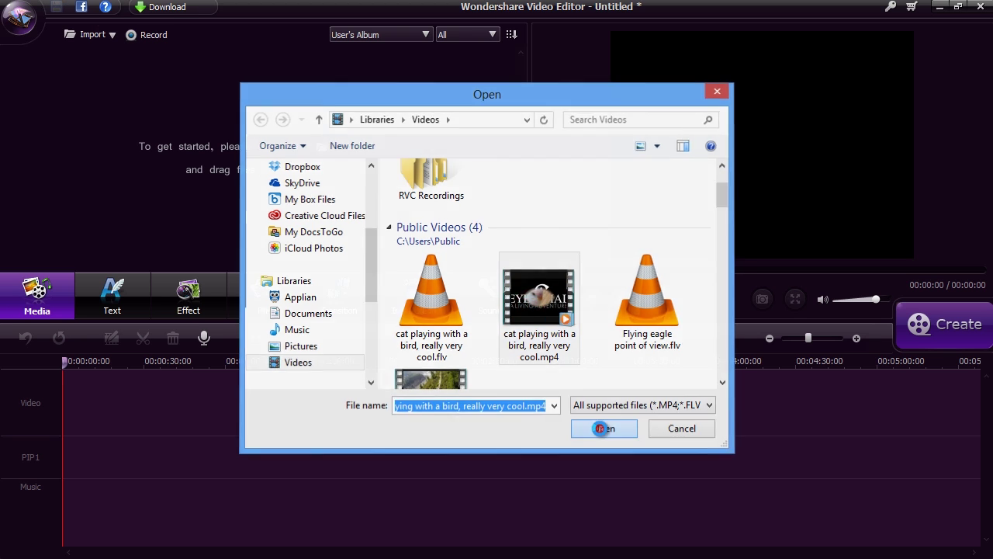
# Preview the imported clip from around 21 seconds, then pause it.
pyautogui.click(626, 270)
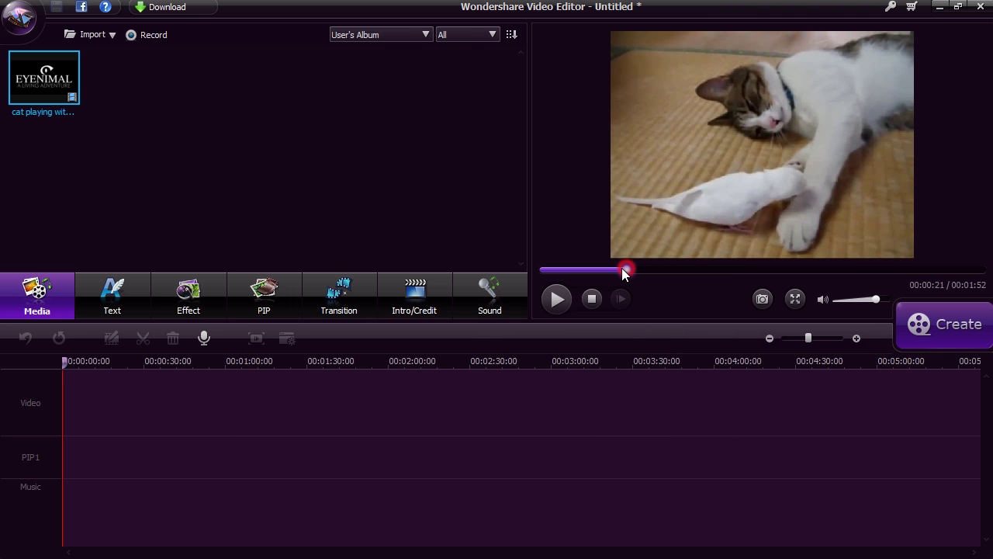
pyautogui.click(567, 301)
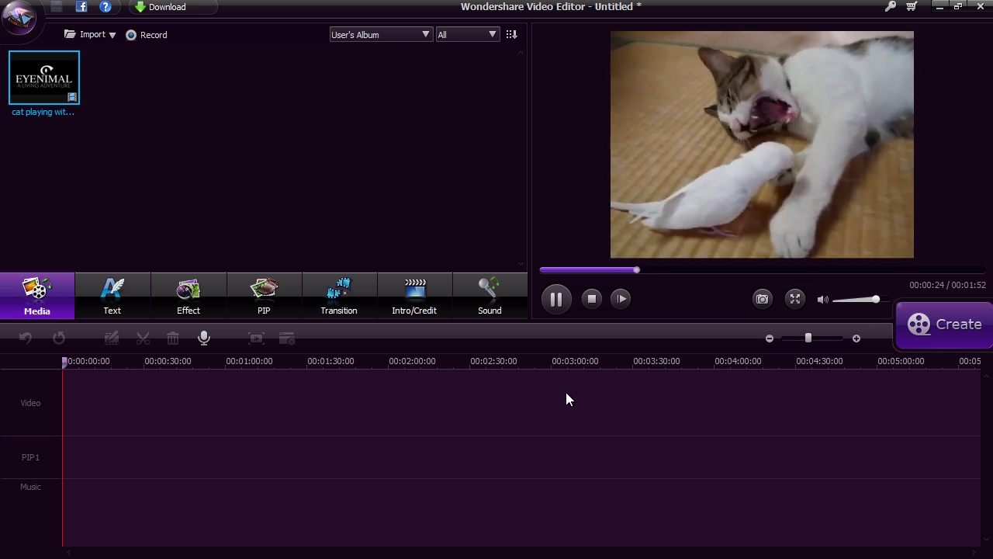
pyautogui.click(557, 301)
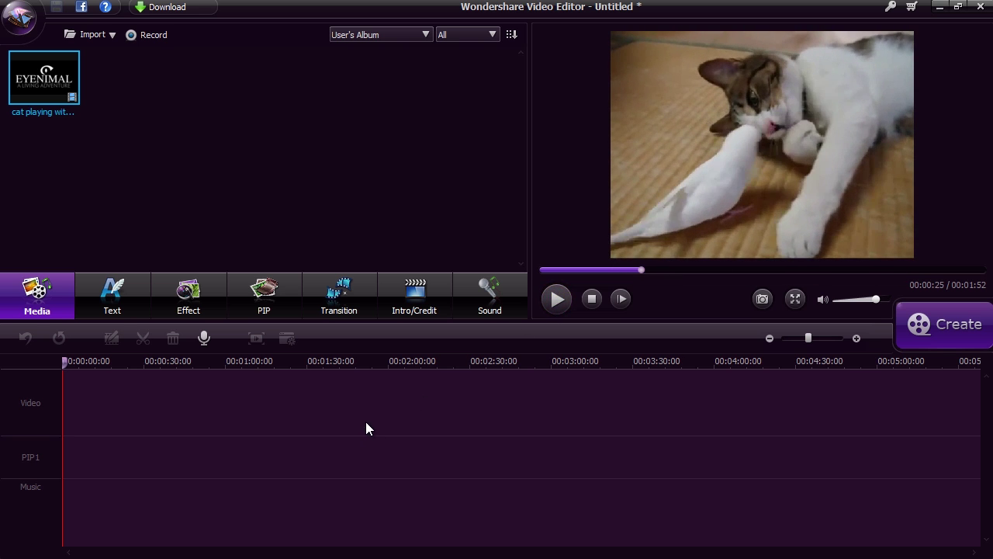
# Place the cat clip on the video track and zoom the timeline to fit it.
pyautogui.moveTo(43, 73); pyautogui.dragTo(68, 397)
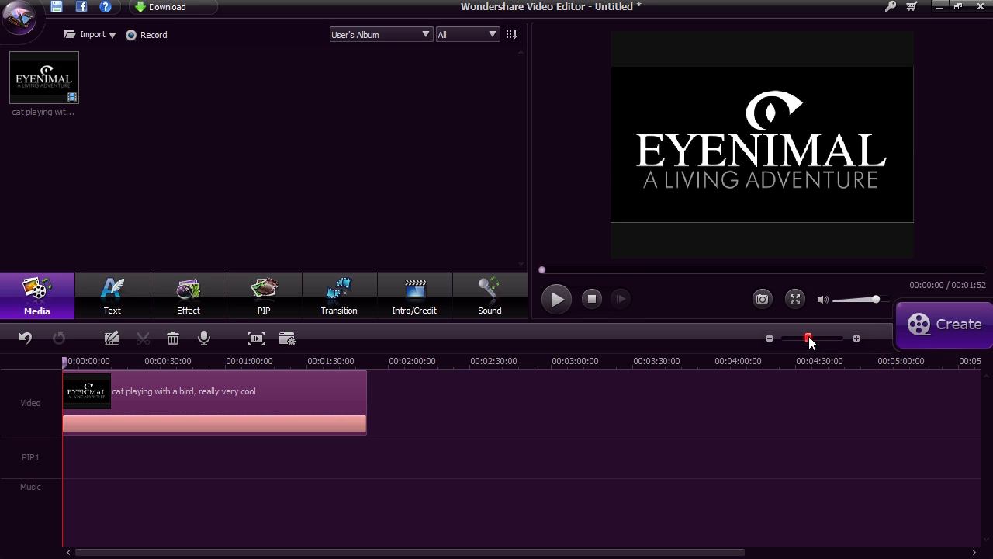
pyautogui.moveTo(808, 339); pyautogui.dragTo(815, 339)
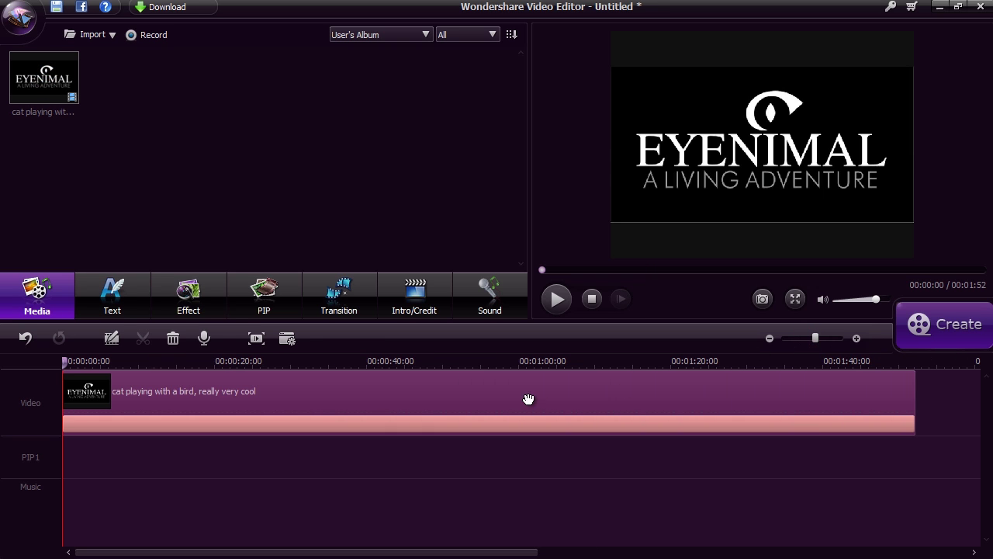
pyautogui.click(439, 362)
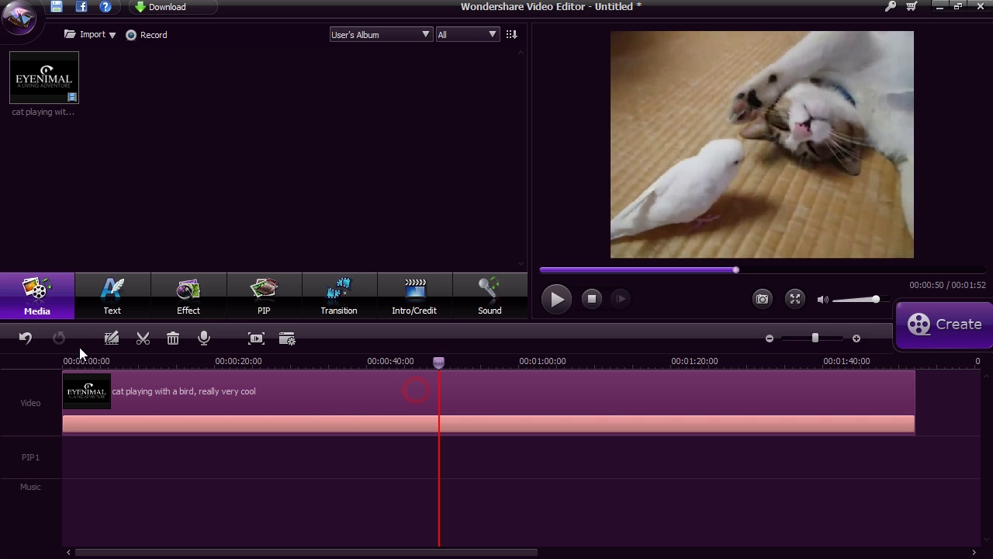
# Shift the clip's hue to -3, trying full rotations back to upright, and return.
pyautogui.click(110, 339)
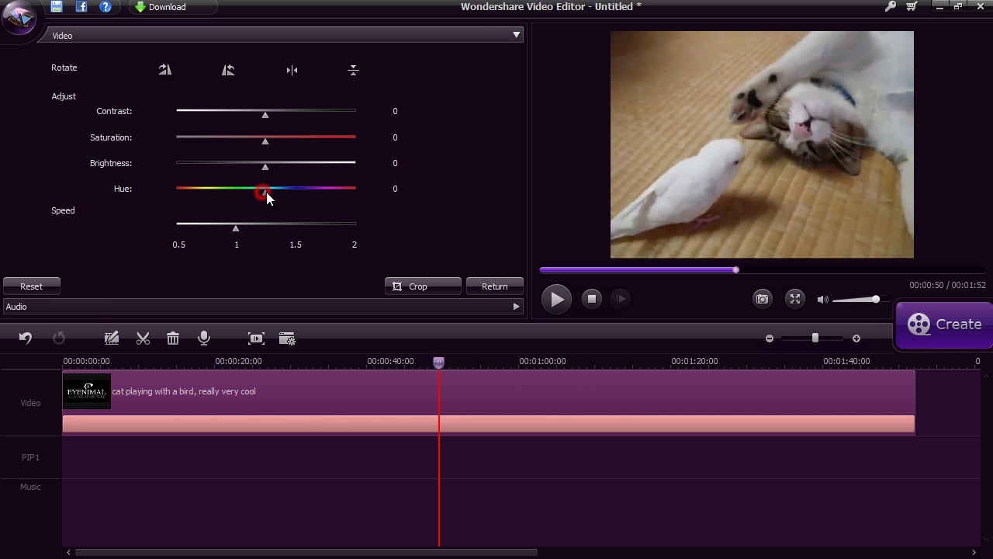
pyautogui.moveTo(266, 191); pyautogui.dragTo(338, 230)
pyautogui.click(227, 72)
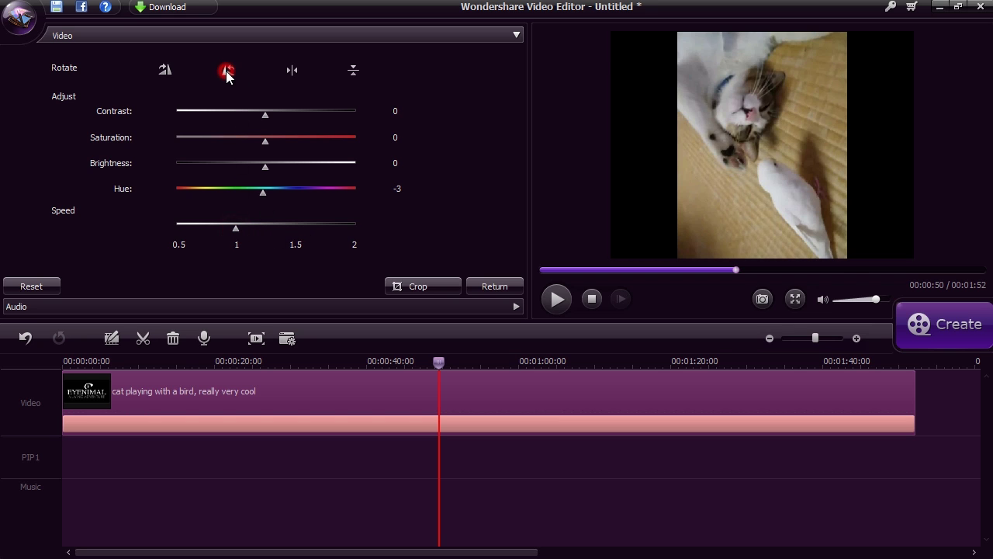
pyautogui.click(229, 72)
pyautogui.click(228, 72)
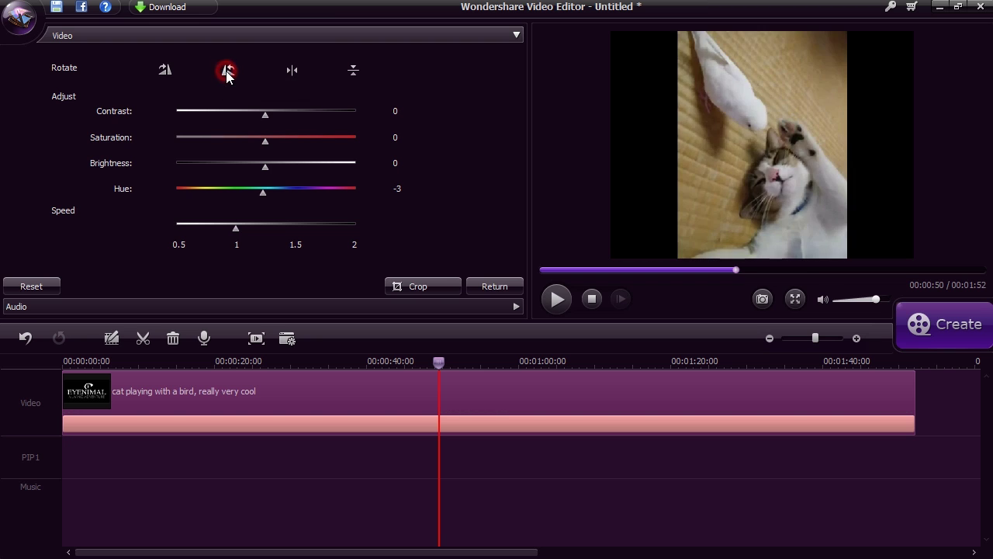
pyautogui.click(227, 72)
pyautogui.click(495, 287)
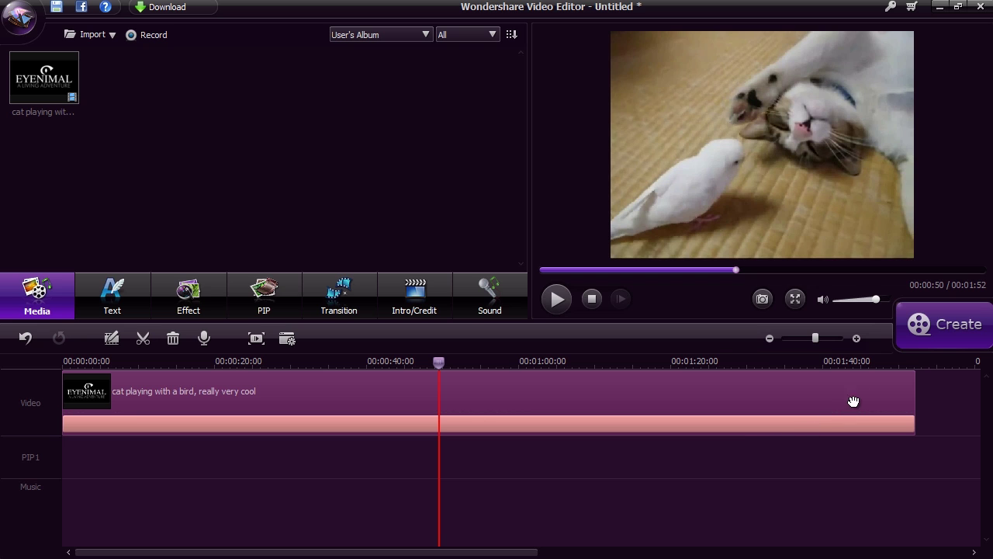
# Split the clip at 0:07 and delete the intro logo part.
pyautogui.click(850, 360)
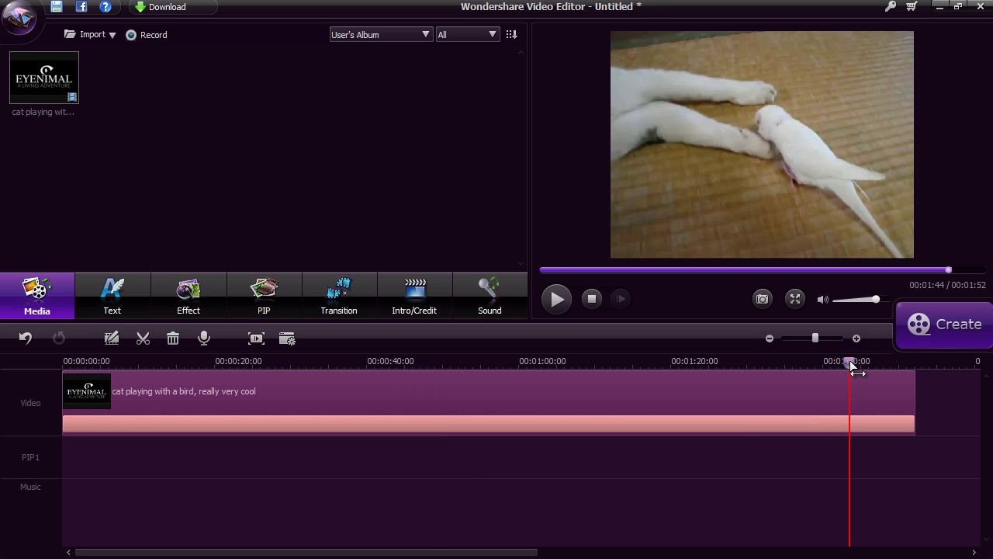
pyautogui.click(115, 362)
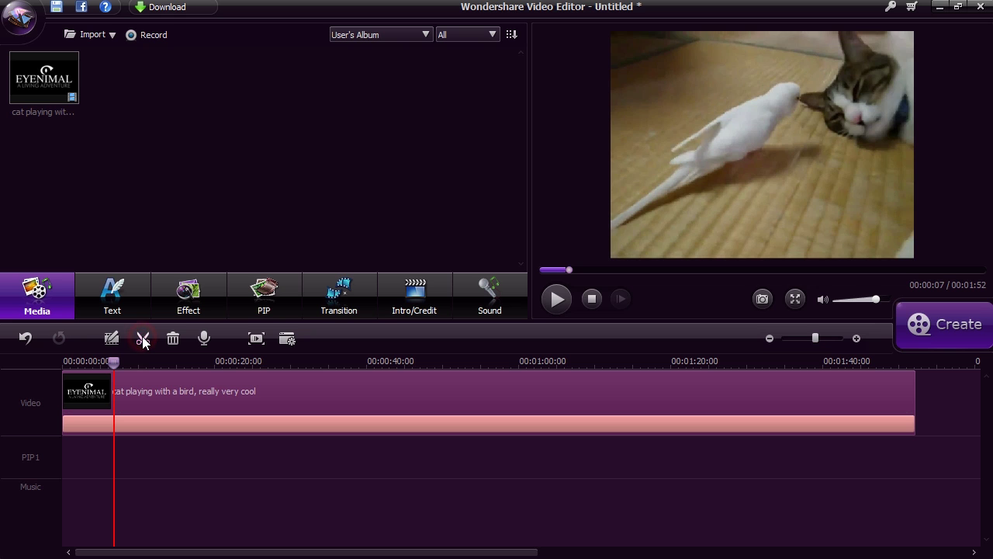
pyautogui.click(143, 337)
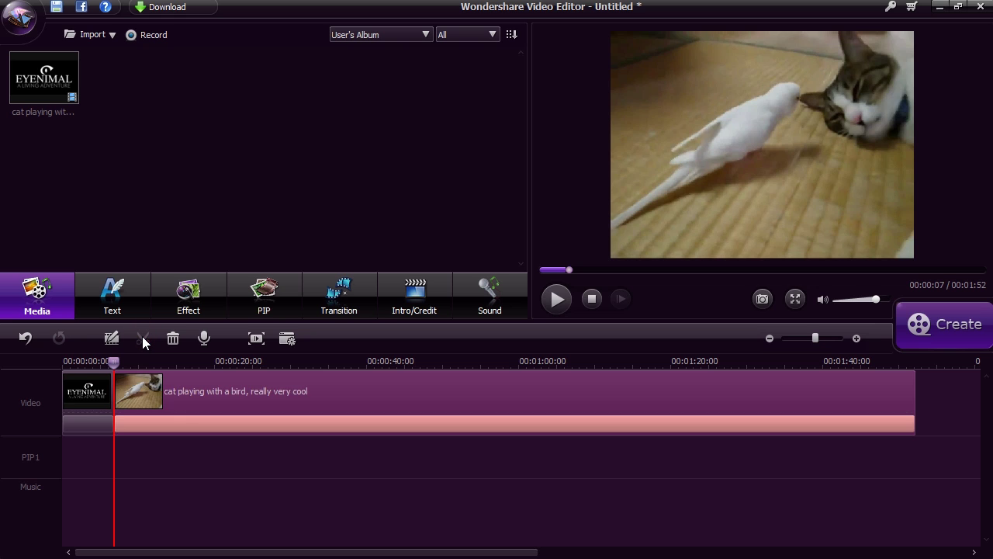
pyautogui.click(86, 415)
pyautogui.press('Delete')
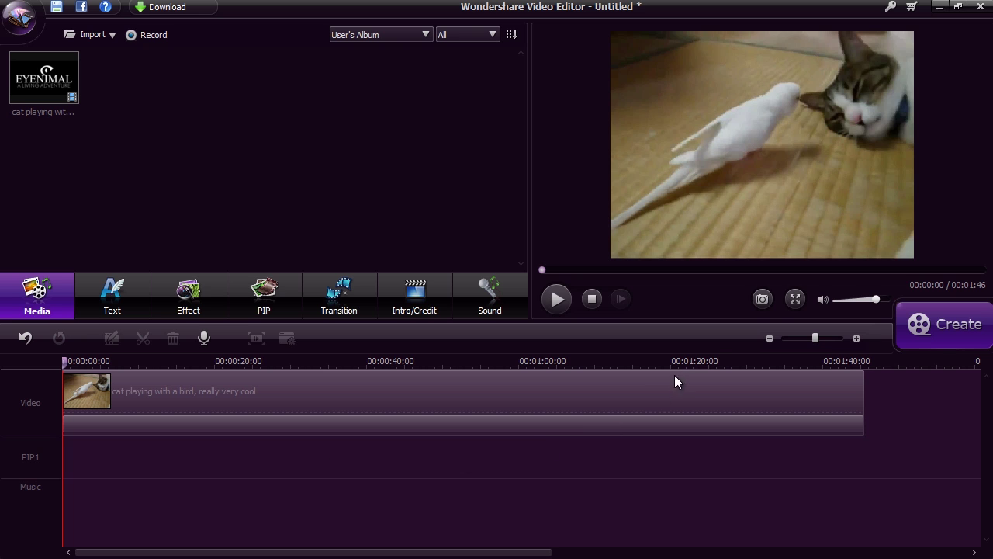
# Insert a shortened freeze frame at 1:23 in the clip and preview it.
pyautogui.click(696, 361)
pyautogui.click(700, 398)
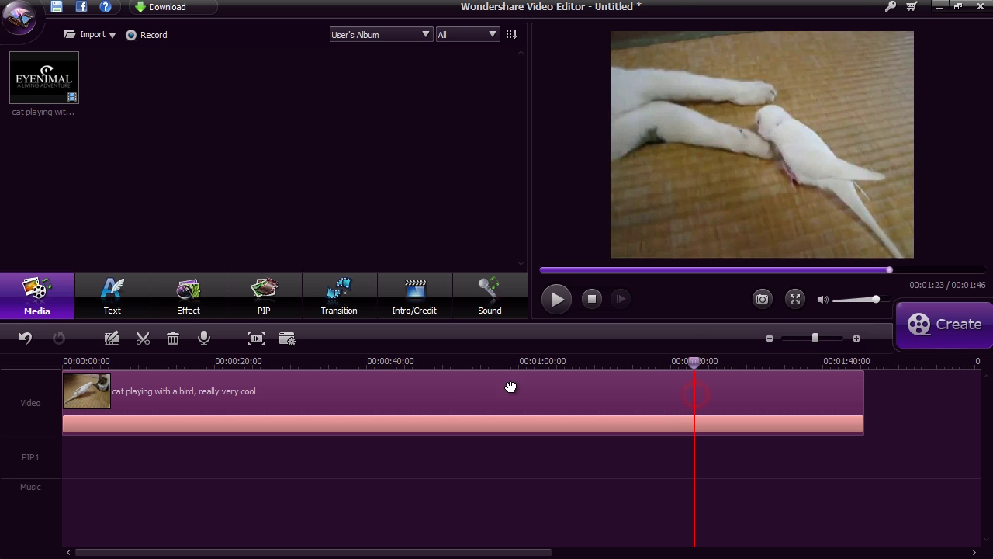
pyautogui.click(257, 339)
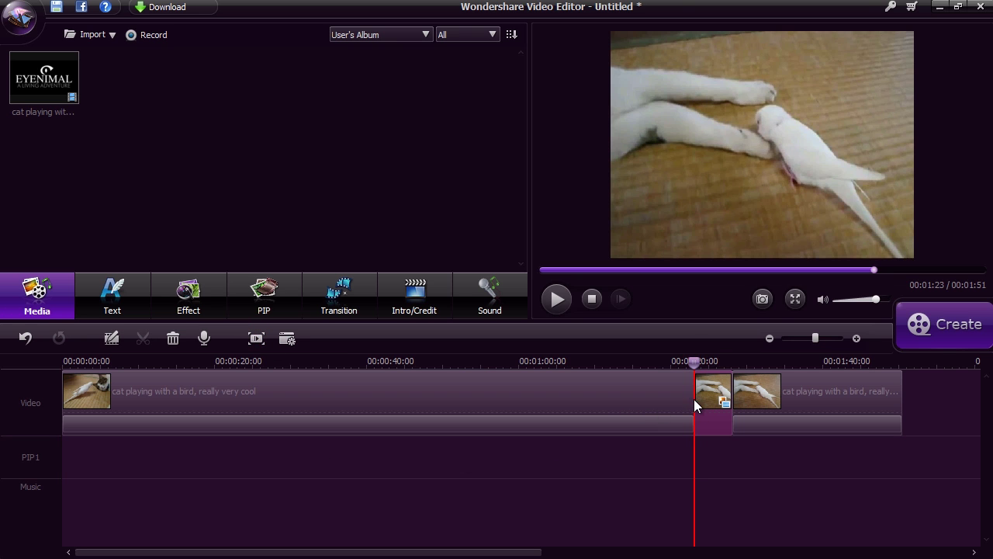
pyautogui.moveTo(702, 397); pyautogui.dragTo(714, 400)
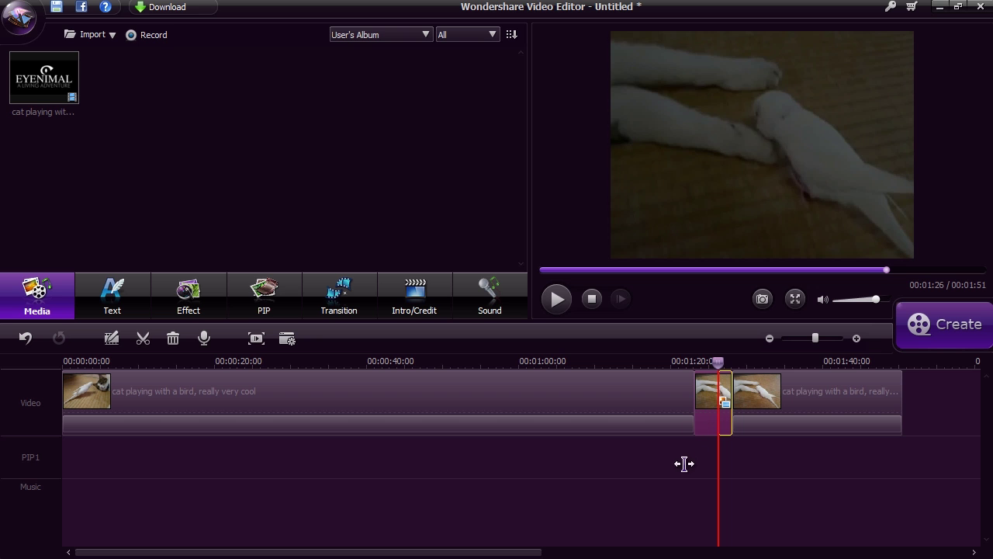
pyautogui.press('space')
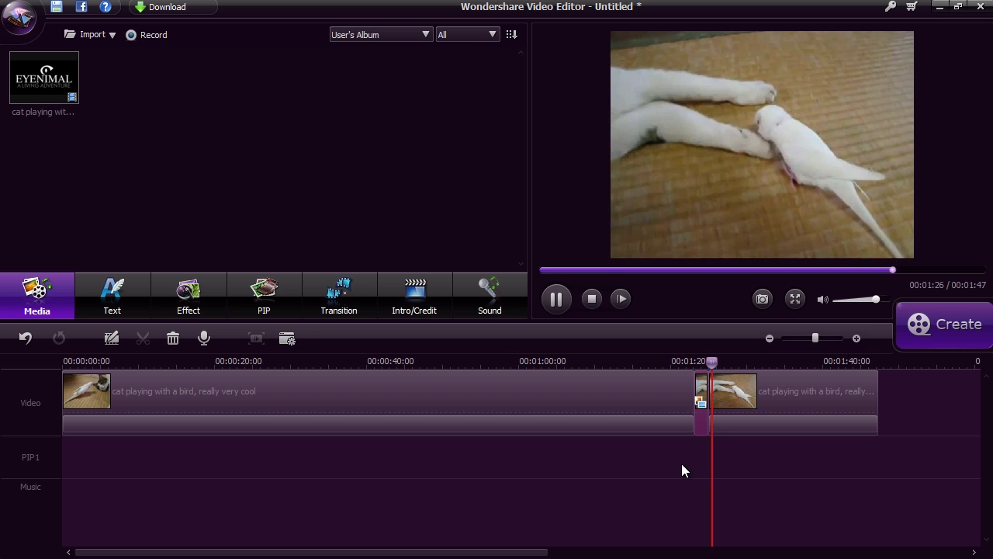
pyautogui.press('space')
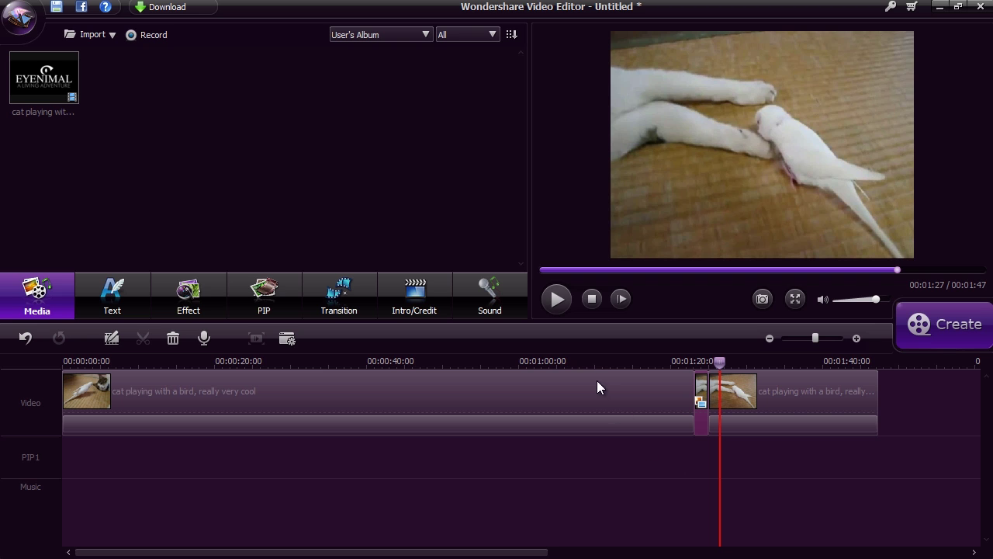
pyautogui.click(579, 362)
pyautogui.click(581, 400)
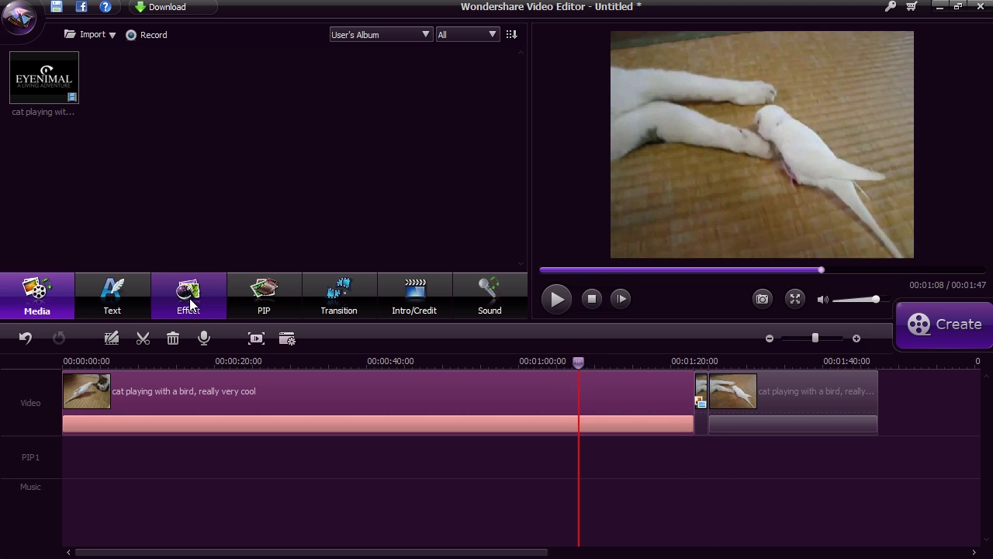
# Place the 'Rotate out' caption at 1:08 on the text track, reading 'tweet tweet'.
pyautogui.click(112, 301)
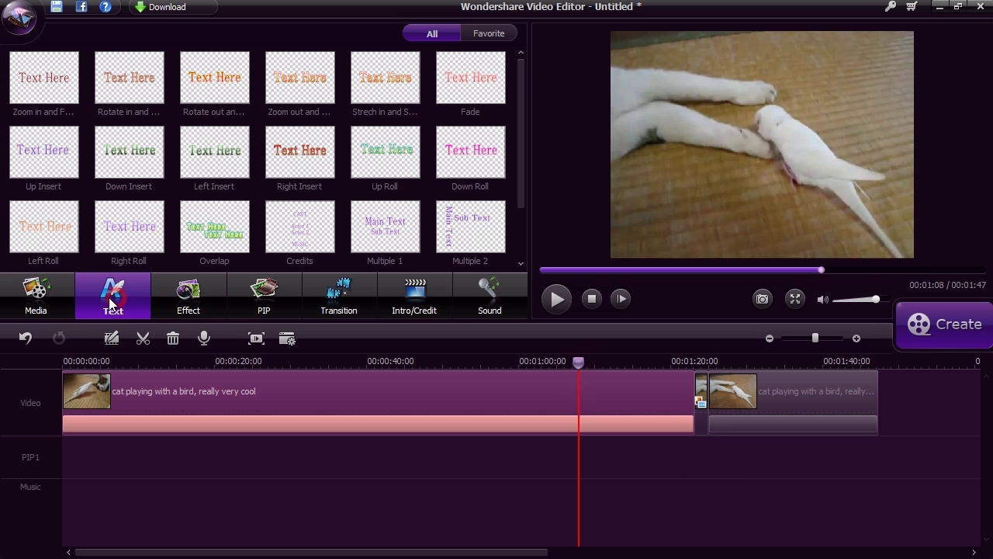
pyautogui.click(214, 84)
pyautogui.moveTo(213, 84); pyautogui.dragTo(583, 465)
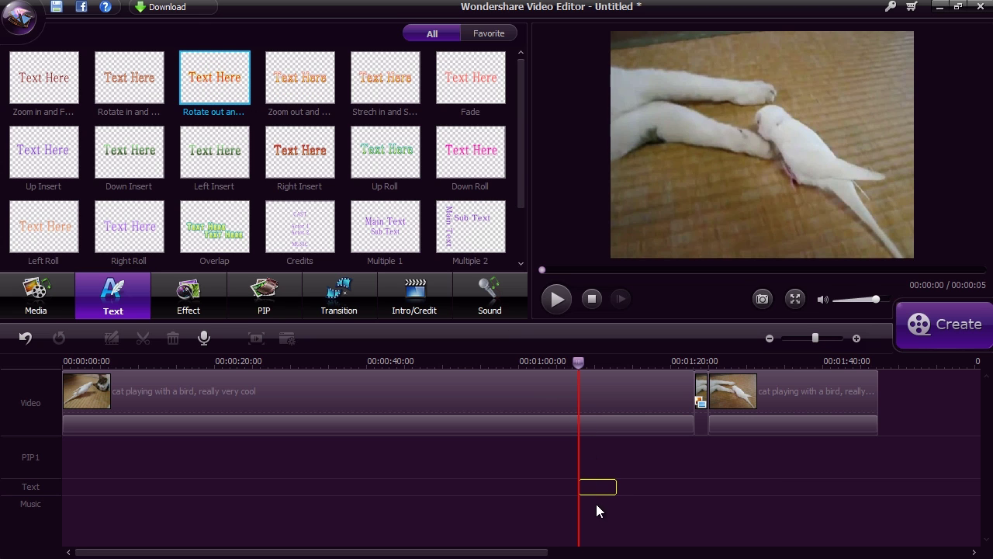
pyautogui.moveTo(596, 503); pyautogui.dragTo(595, 495)
pyautogui.doubleClick(589, 487)
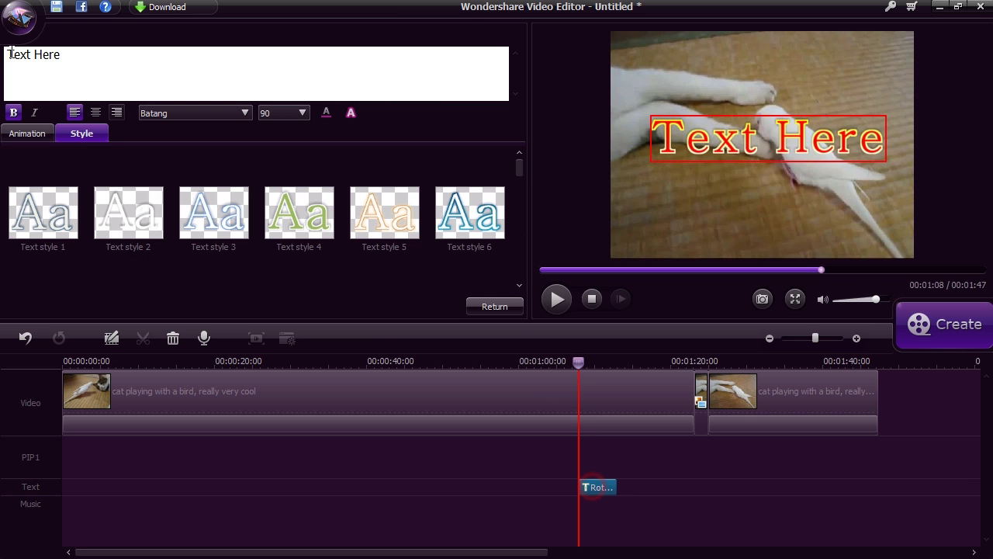
pyautogui.tripleClick(70, 55)
pyautogui.write('tweet tweet')
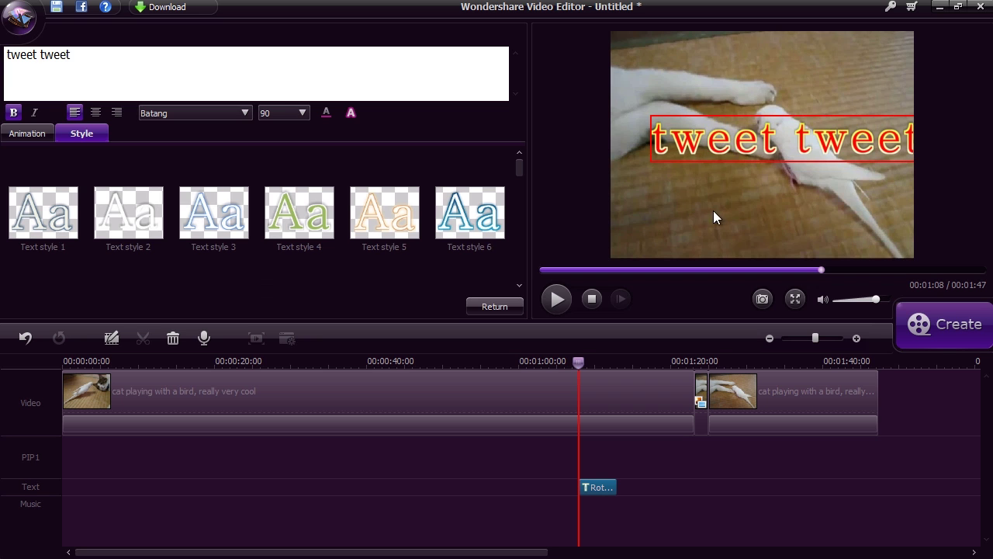
pyautogui.moveTo(725, 141); pyautogui.dragTo(726, 144)
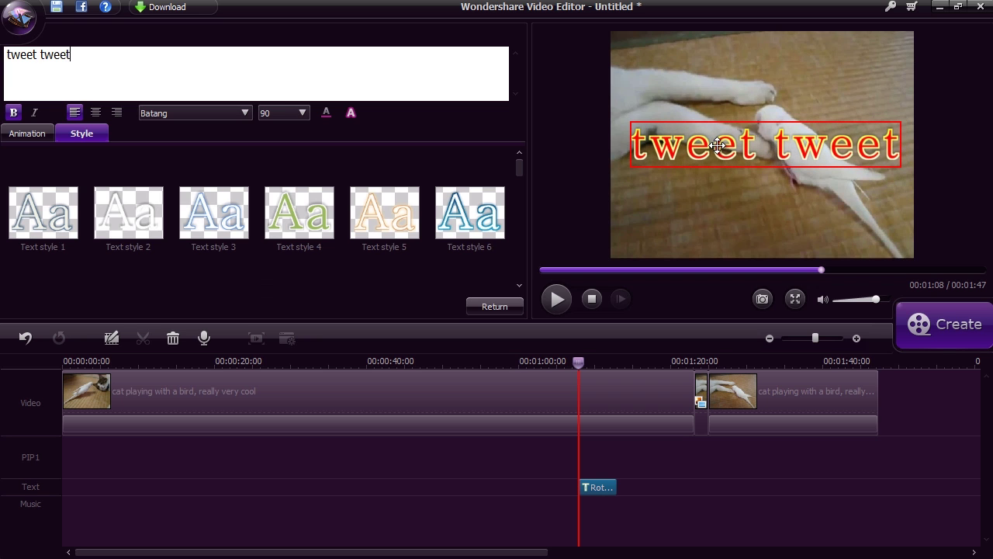
pyautogui.click(501, 304)
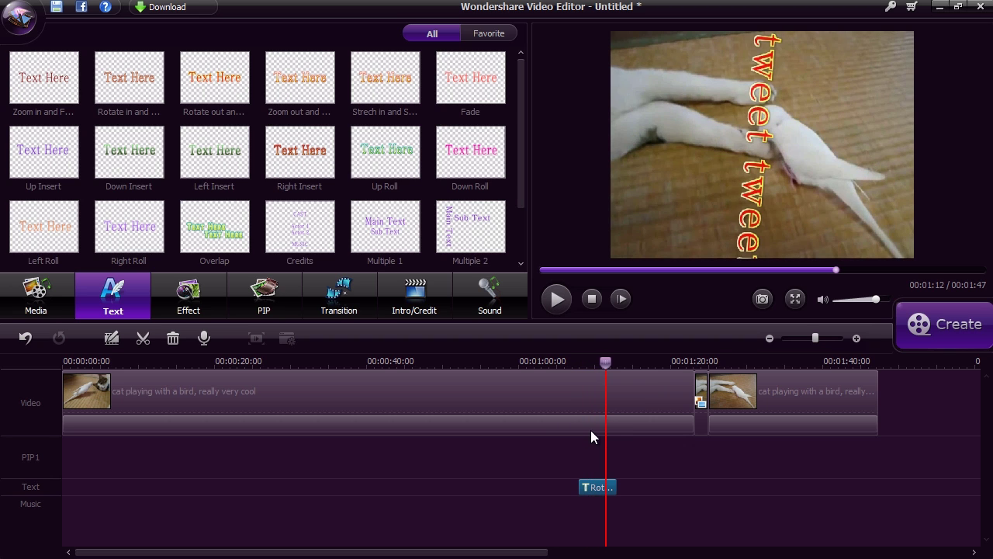
pyautogui.click(494, 363)
# Preview the BWFilter and Hot video effects.
pyautogui.click(490, 395)
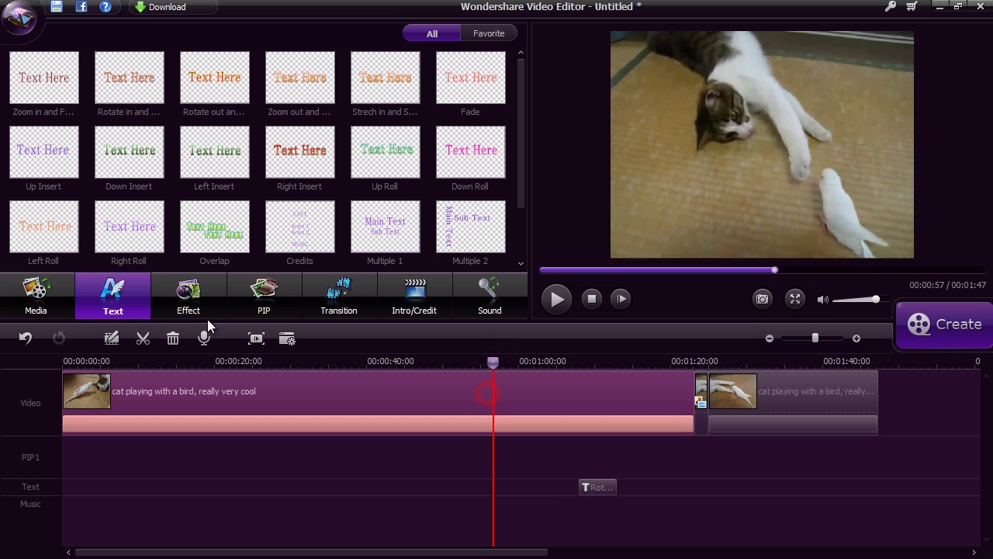
pyautogui.click(204, 310)
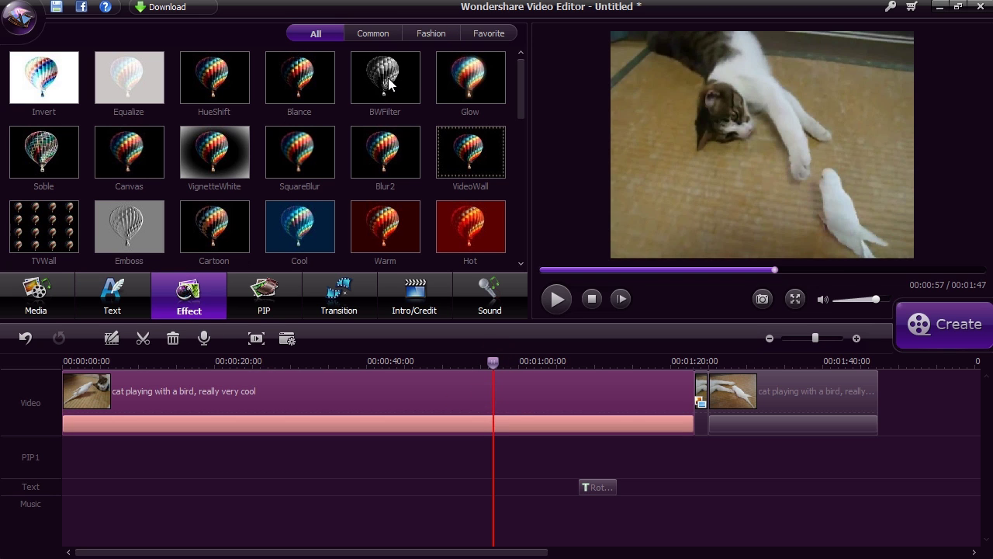
pyautogui.click(392, 84)
pyautogui.click(556, 299)
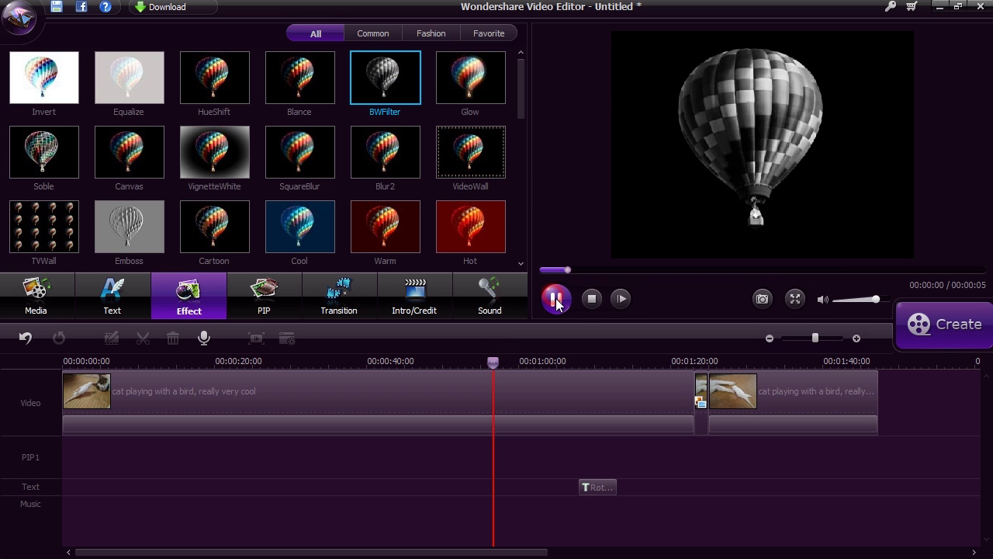
pyautogui.click(477, 230)
pyautogui.click(555, 300)
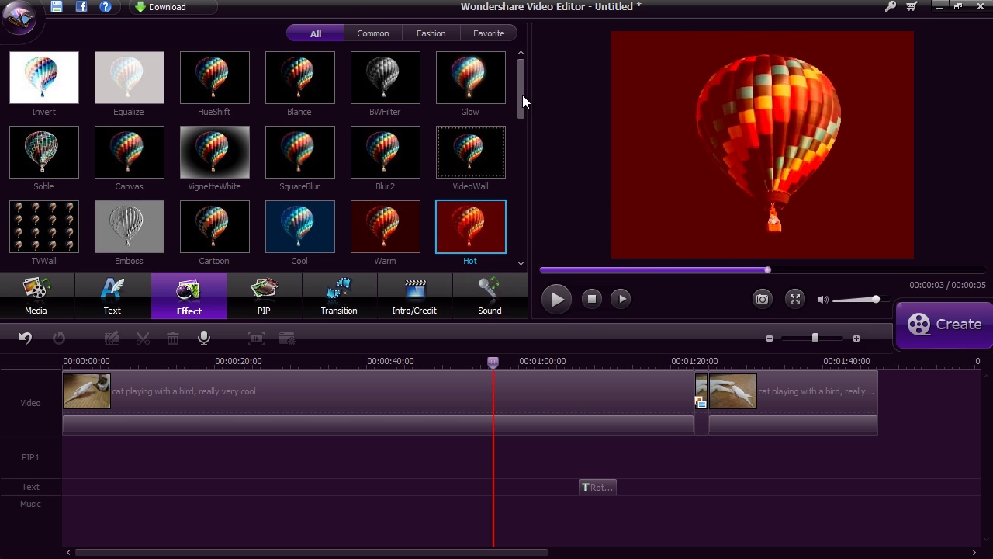
# Put the Partical 1 effect on the effect track at 0:57.
pyautogui.moveTo(522, 95); pyautogui.dragTo(522, 236)
pyautogui.click(401, 235)
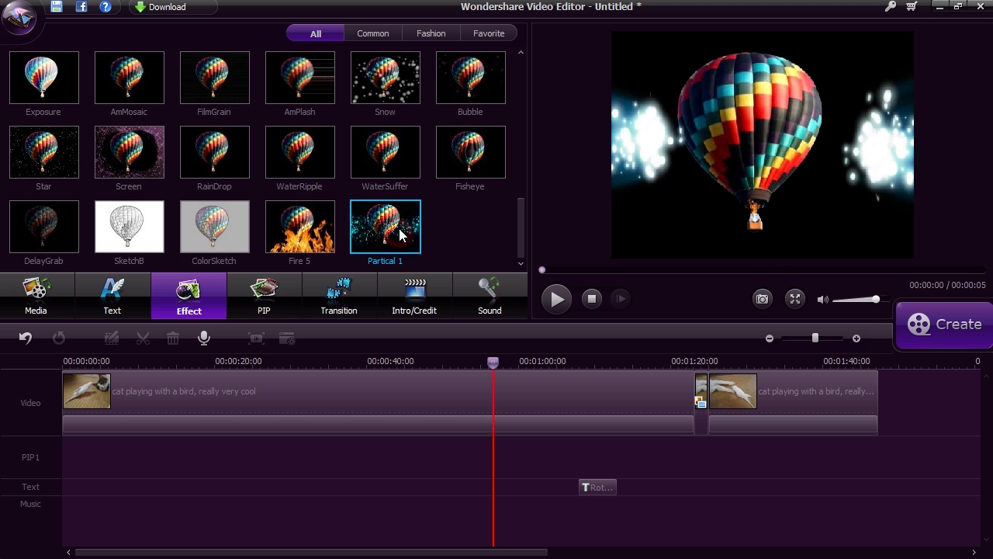
pyautogui.moveTo(399, 235); pyautogui.dragTo(456, 322)
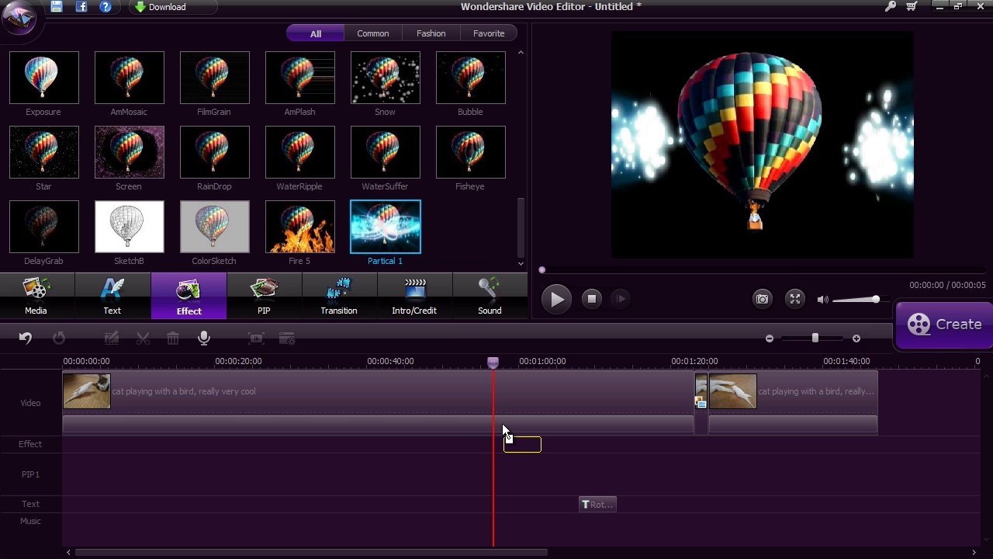
pyautogui.moveTo(502, 423); pyautogui.dragTo(496, 419)
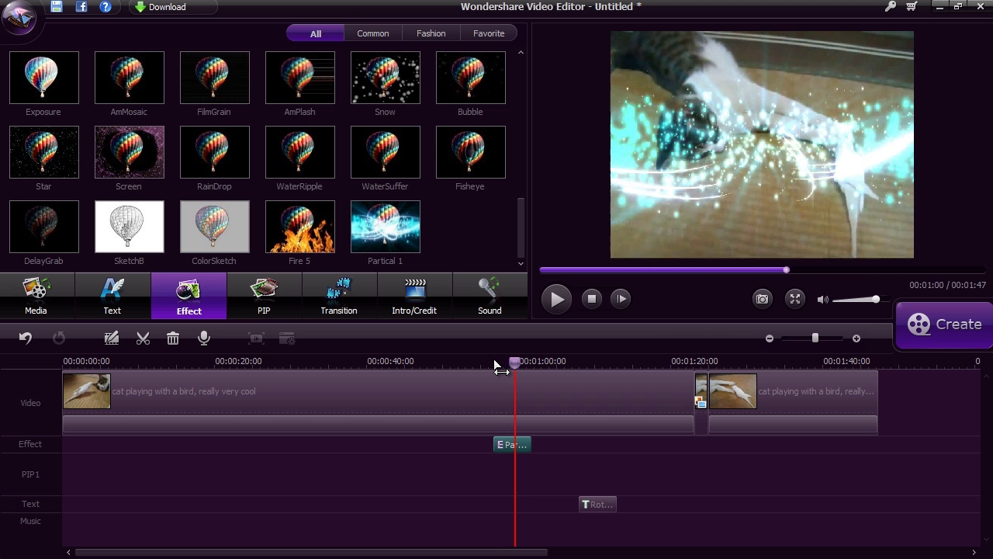
pyautogui.click(392, 361)
pyautogui.click(384, 393)
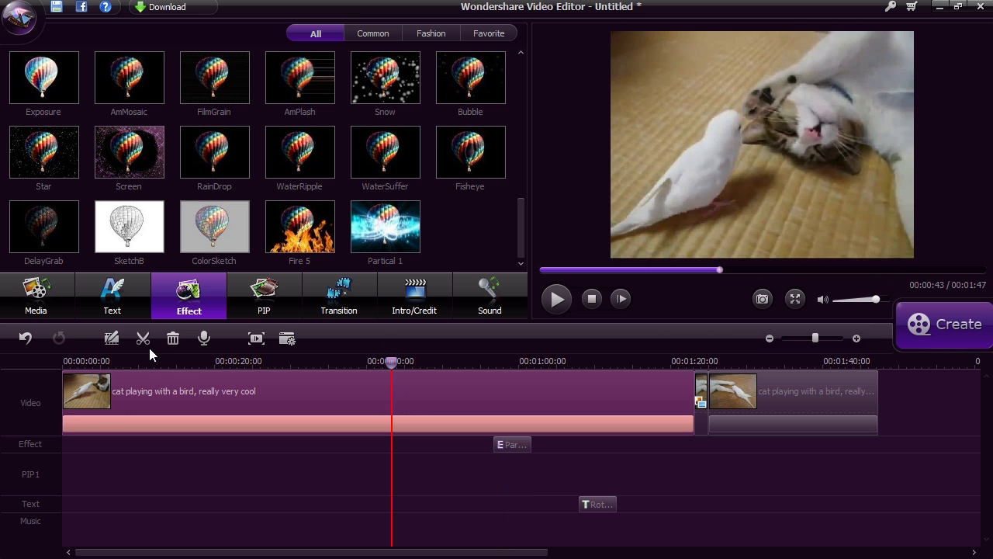
# After previewing Col_whisk and Cross_whisk, drop MoveRect_1 between the first and second clips.
pyautogui.click(340, 299)
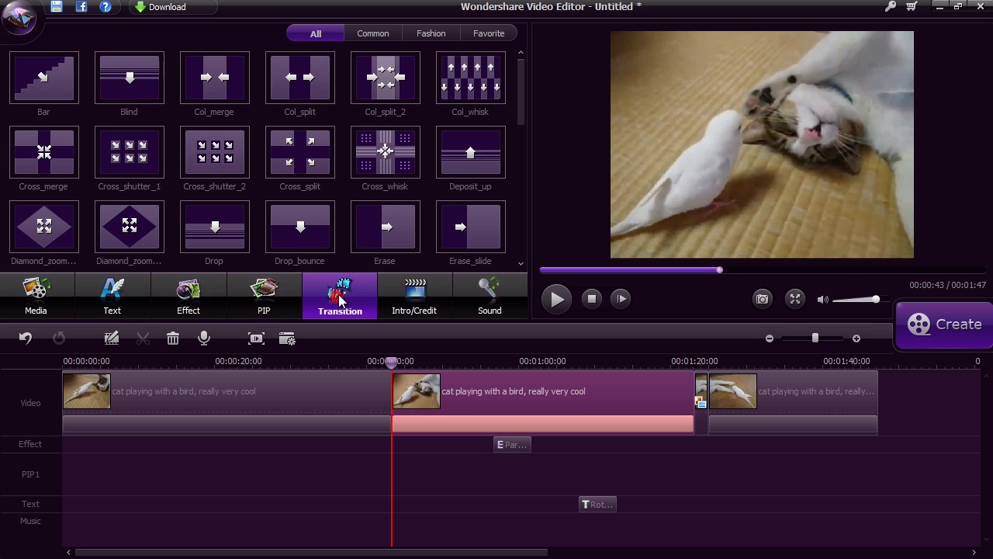
pyautogui.click(470, 77)
pyautogui.click(556, 299)
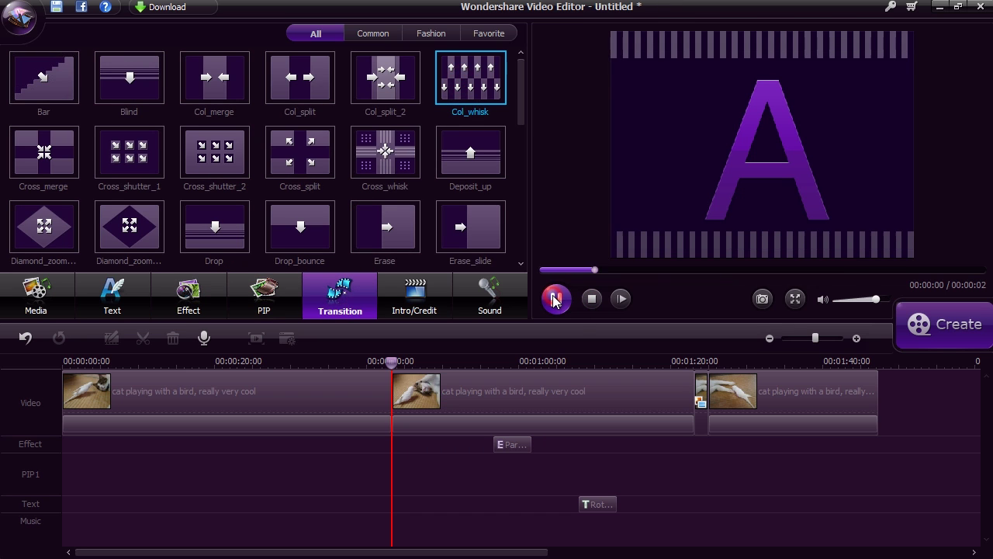
pyautogui.click(385, 152)
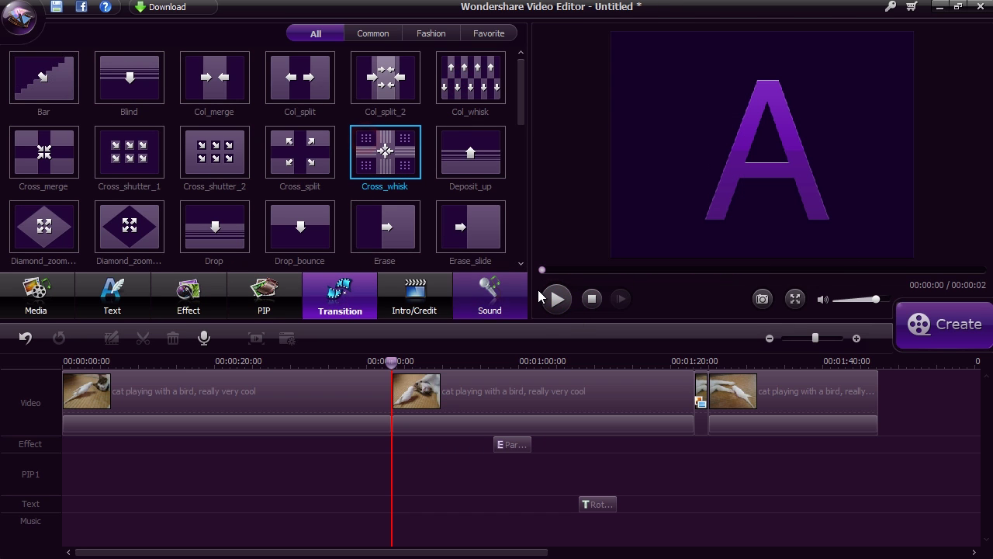
pyautogui.click(555, 299)
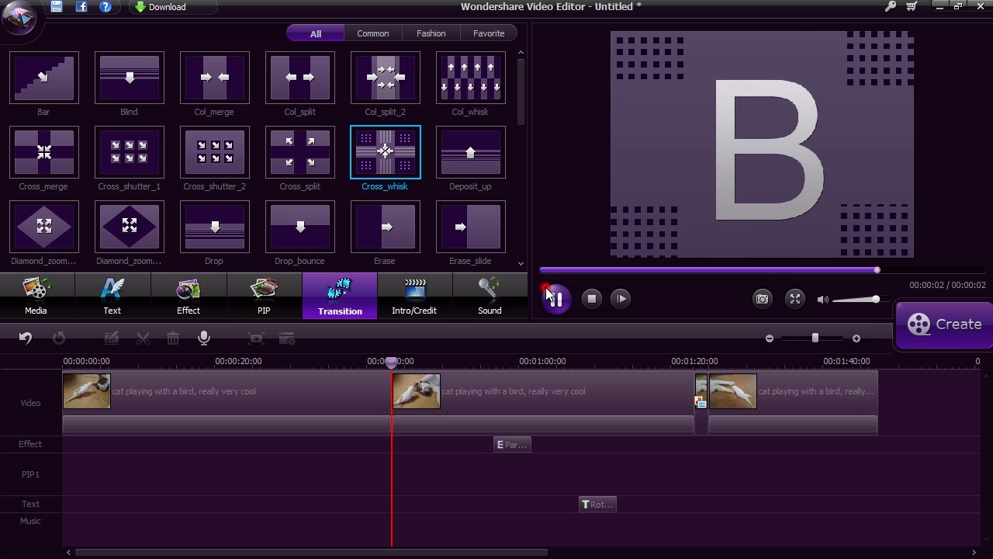
pyautogui.scroll(-1, 519, 117)
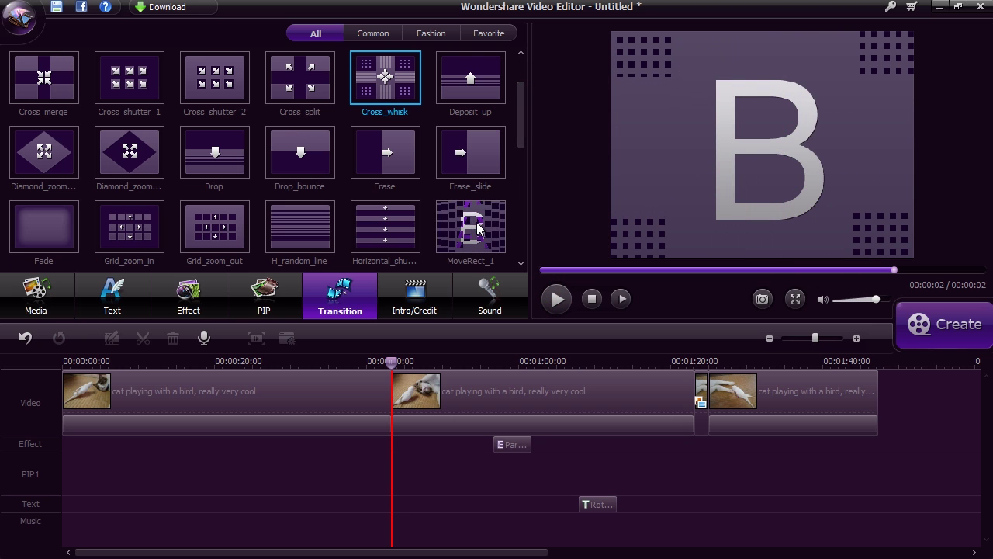
pyautogui.moveTo(471, 226); pyautogui.dragTo(377, 372)
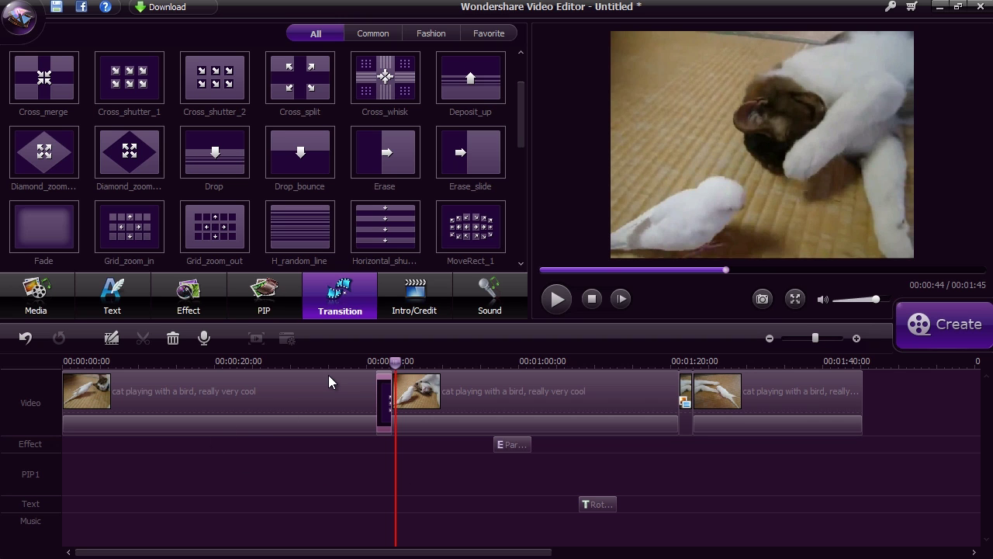
# Add the Bright intro at the start, titled 'Cat and Bird' over 'Playing', and play it.
pyautogui.click(434, 298)
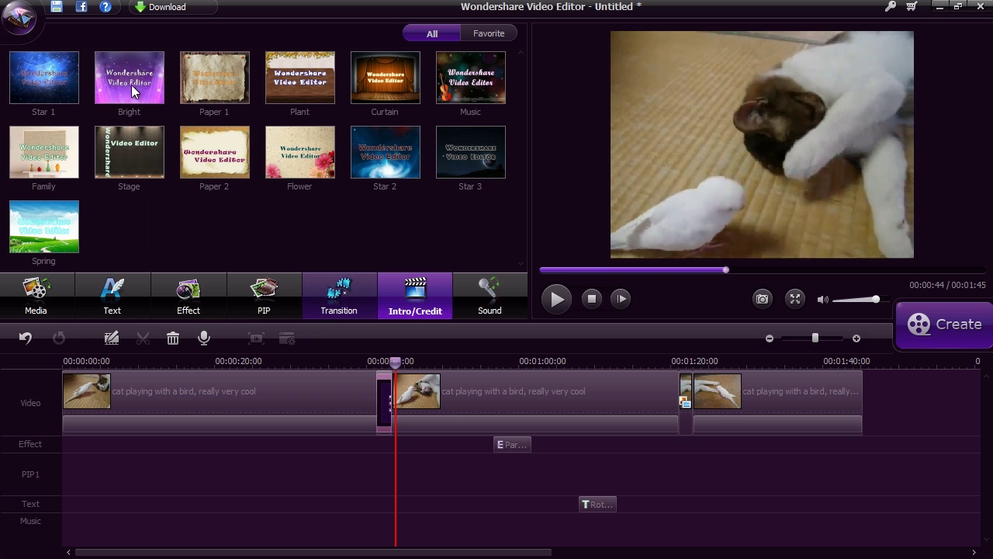
pyautogui.click(130, 87)
pyautogui.moveTo(131, 87); pyautogui.dragTo(68, 396)
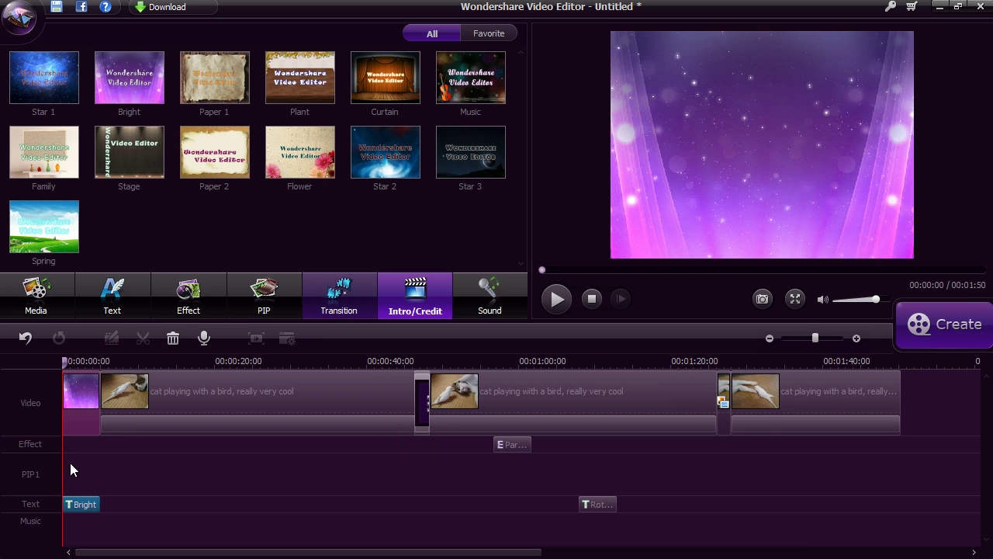
pyautogui.doubleClick(80, 503)
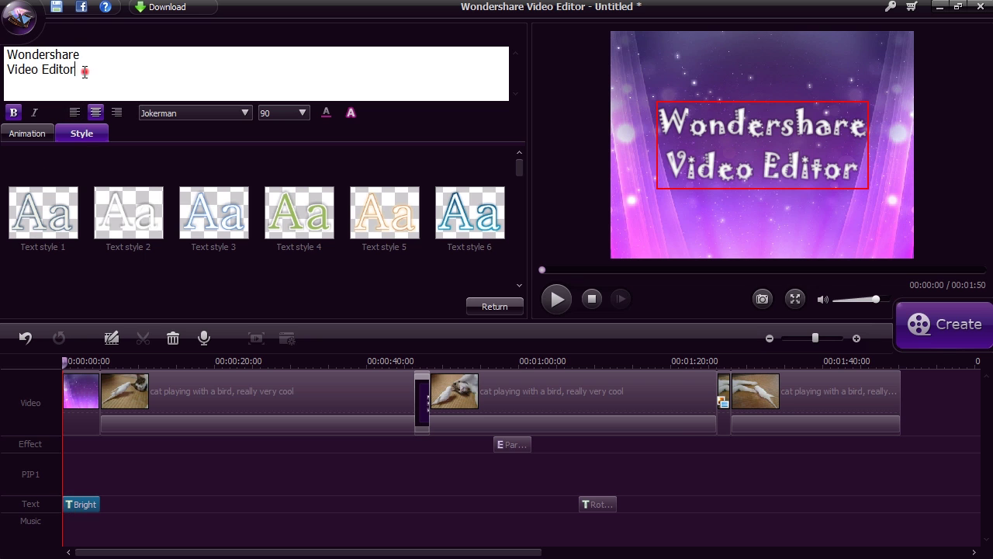
pyautogui.tripleClick(85, 71)
pyautogui.write('Cat and Bir')
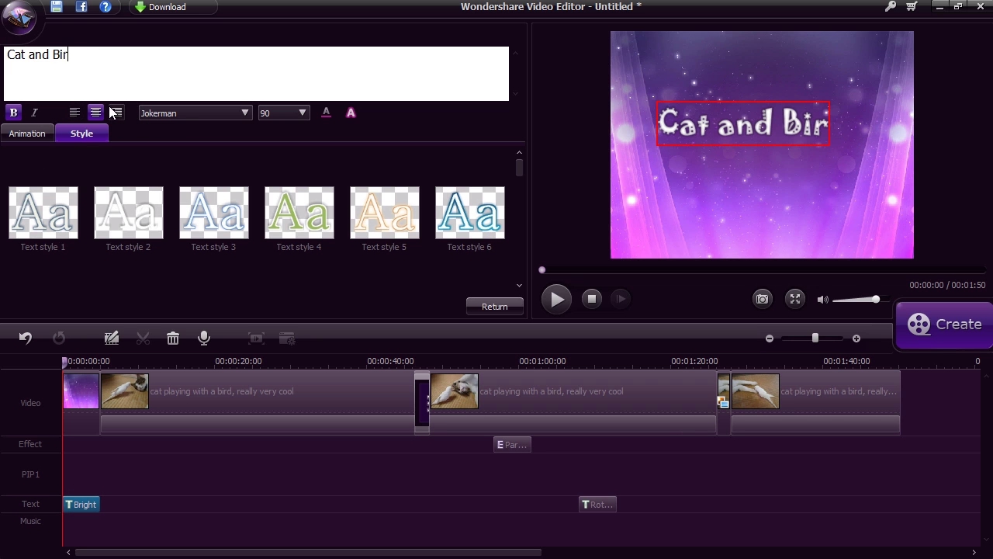
pyautogui.write('d')
pyautogui.press('Return')
pyautogui.write('Playing')
pyautogui.click(490, 306)
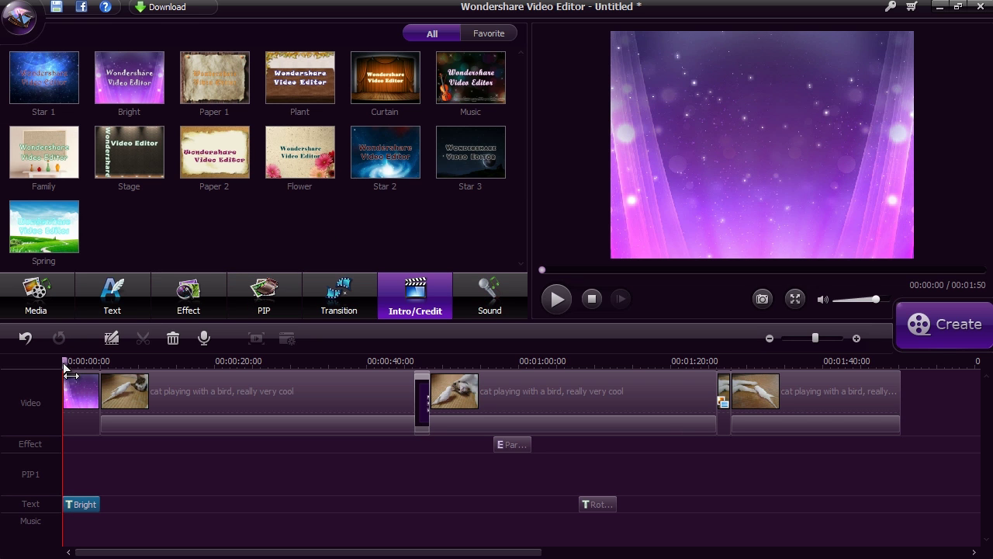
pyautogui.press('space')
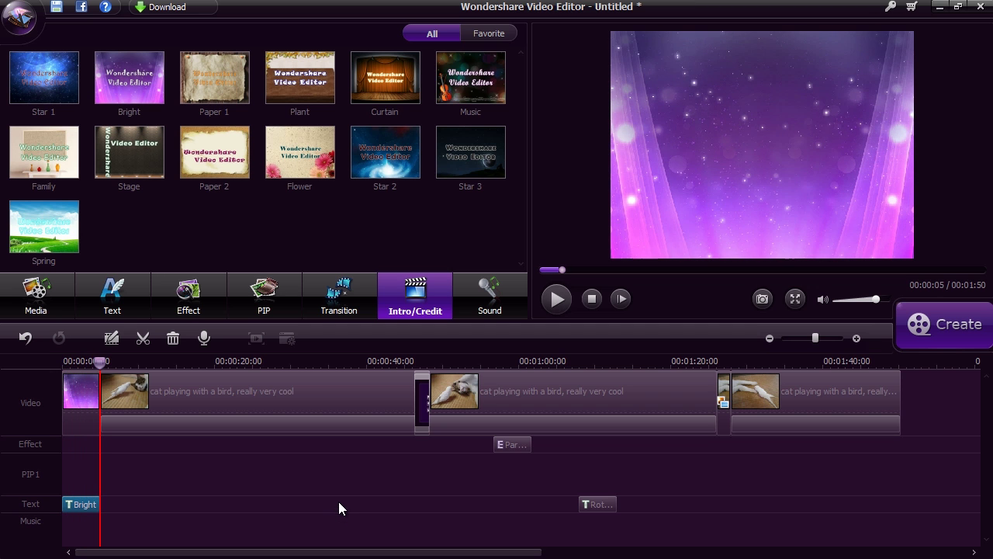
# Preview the Alarm and Cartoon 3 sounds, then put Drum on the sound track.
pyautogui.click(491, 296)
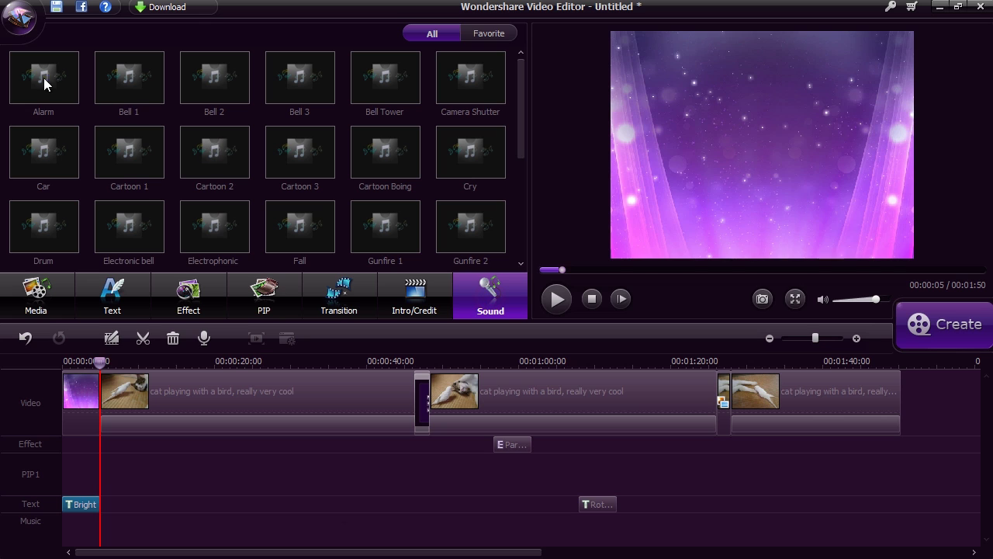
pyautogui.doubleClick(44, 77)
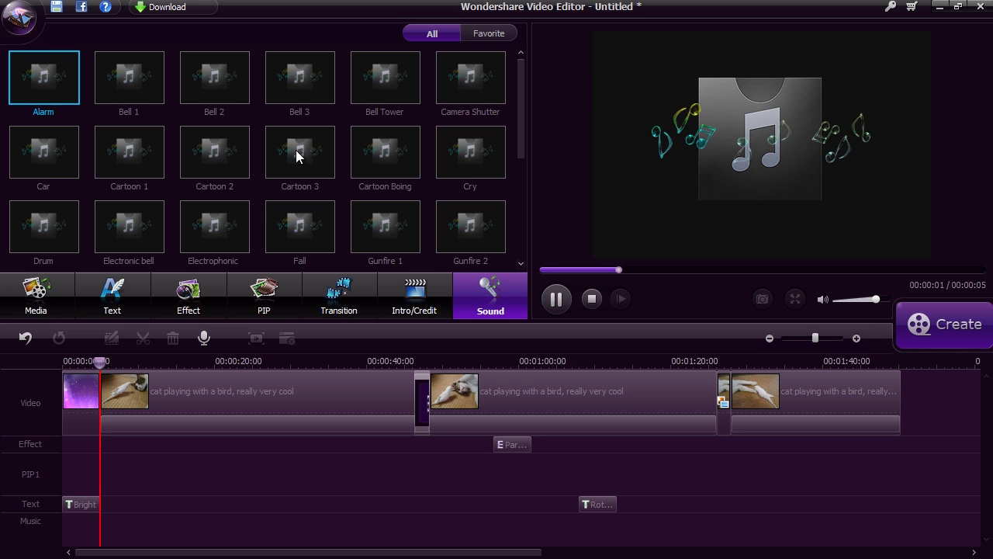
pyautogui.doubleClick(296, 149)
pyautogui.click(556, 298)
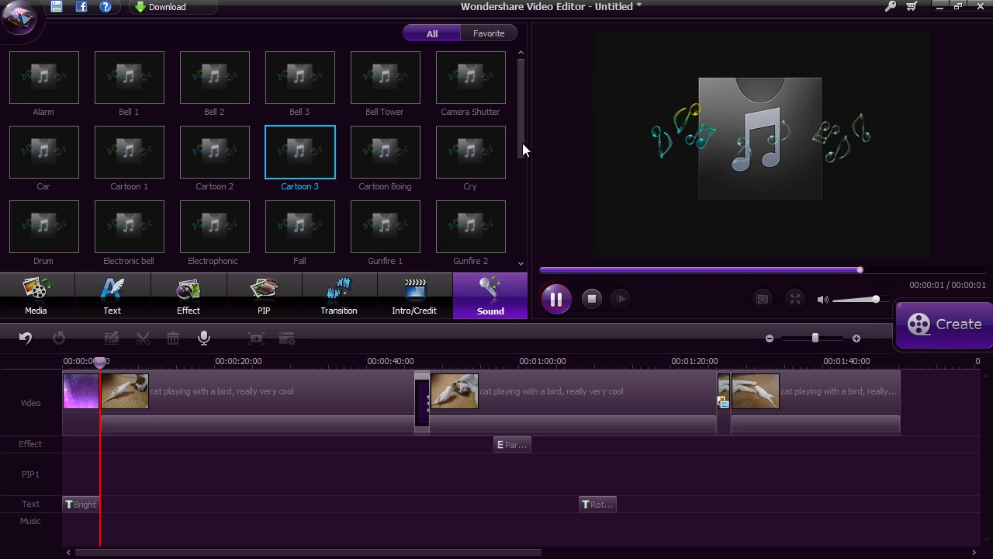
pyautogui.moveTo(47, 226); pyautogui.dragTo(249, 400)
# Play the video from about 24 seconds to hear the Drum, then pause.
pyautogui.click(245, 360)
pyautogui.press('space')
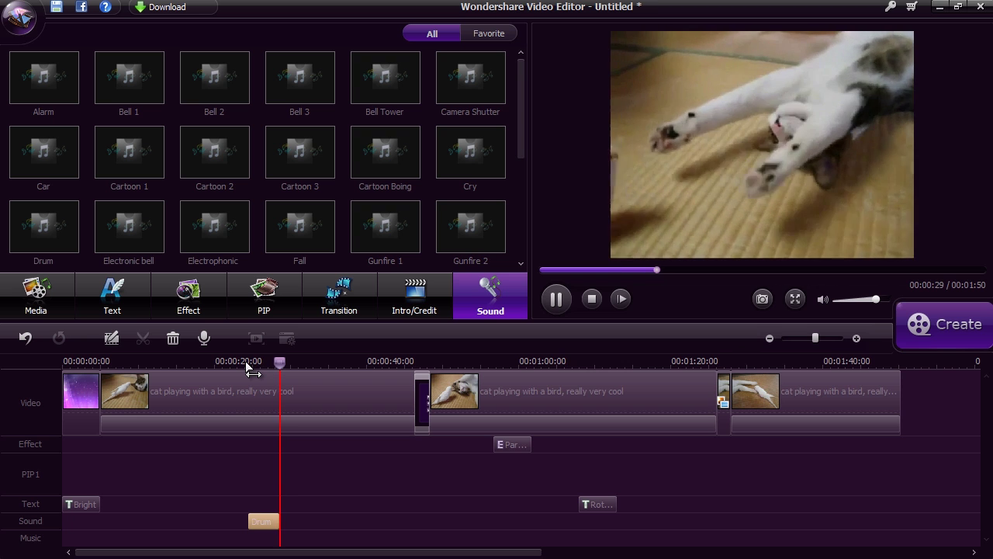
pyautogui.press('space')
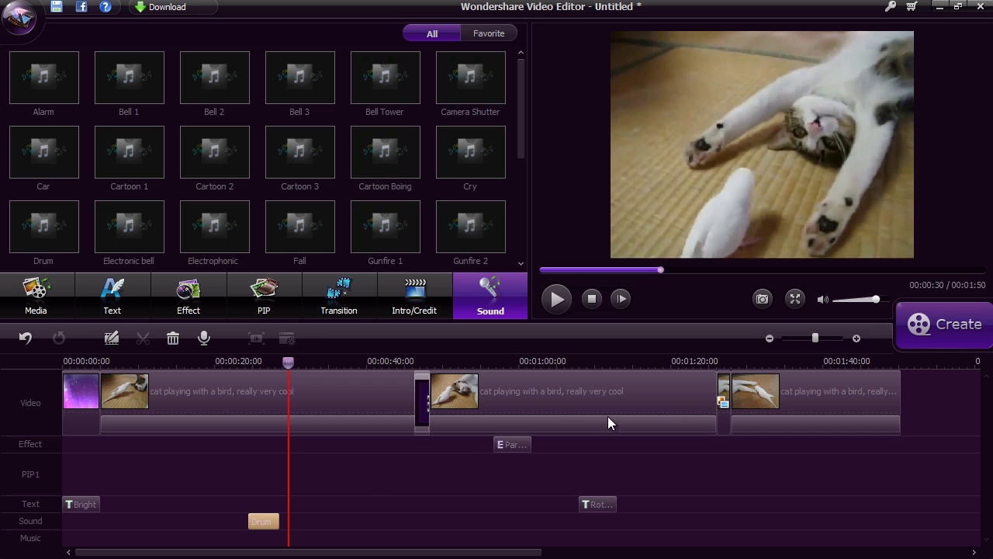
# Open the export settings, browse the device list, then try MOV as the output format.
pyautogui.click(953, 328)
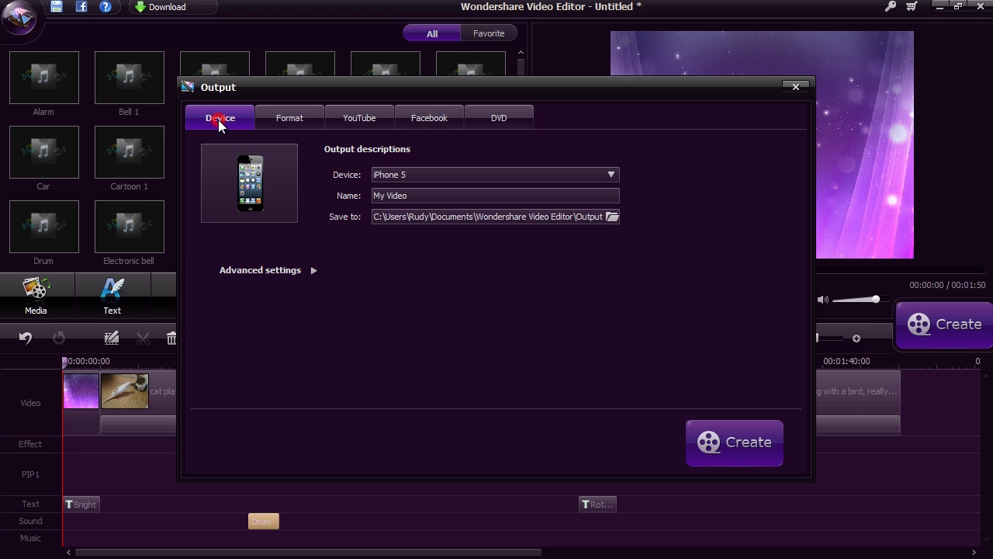
pyautogui.click(609, 175)
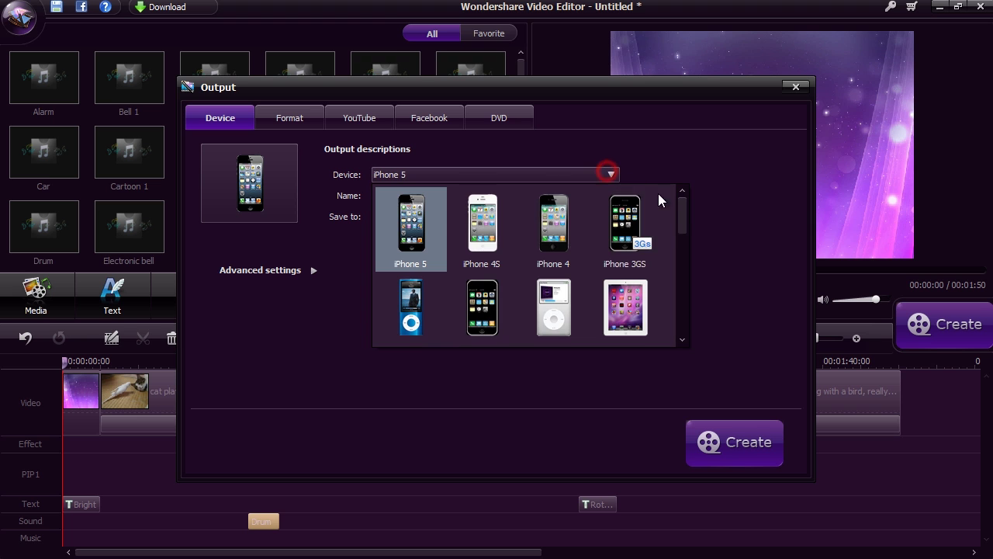
pyautogui.moveTo(681, 206); pyautogui.dragTo(685, 261)
pyautogui.click(723, 257)
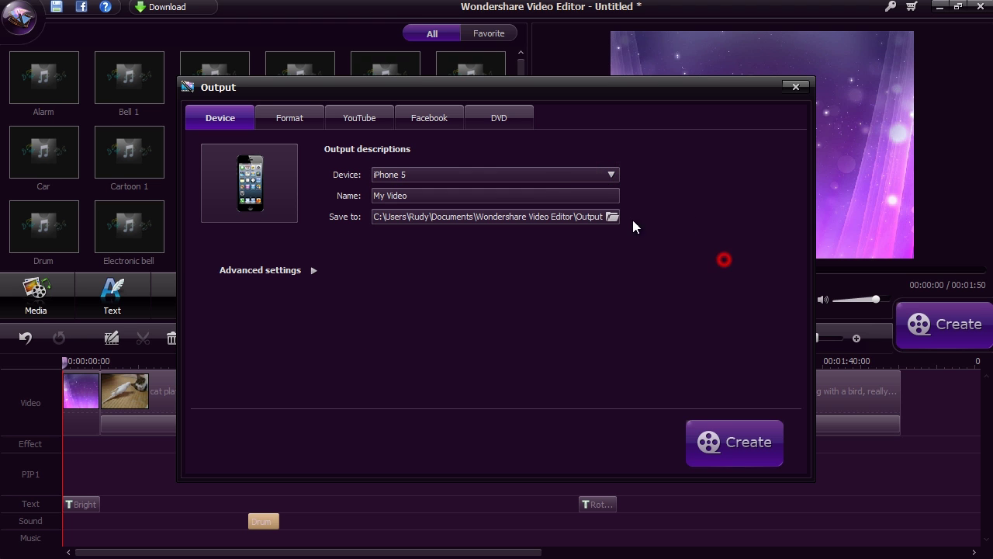
pyautogui.click(287, 117)
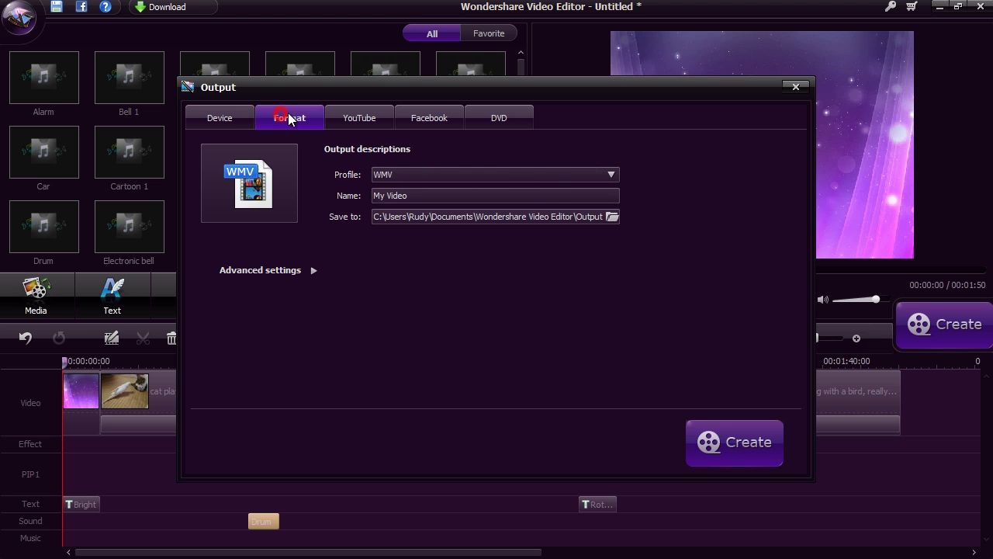
pyautogui.click(610, 174)
pyautogui.click(554, 229)
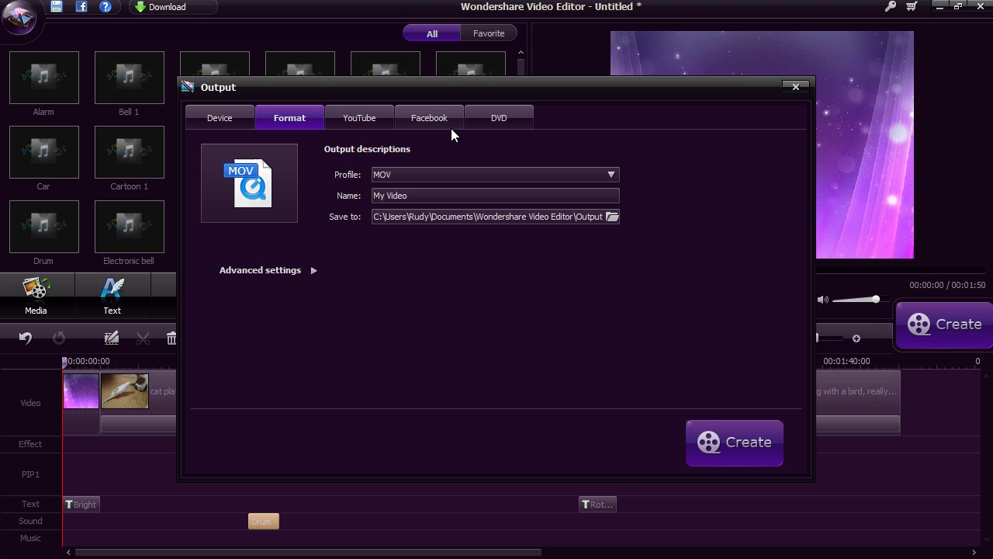
# After checking the DVD options, export My Video as MP4 Video and switch to the browser.
pyautogui.click(506, 121)
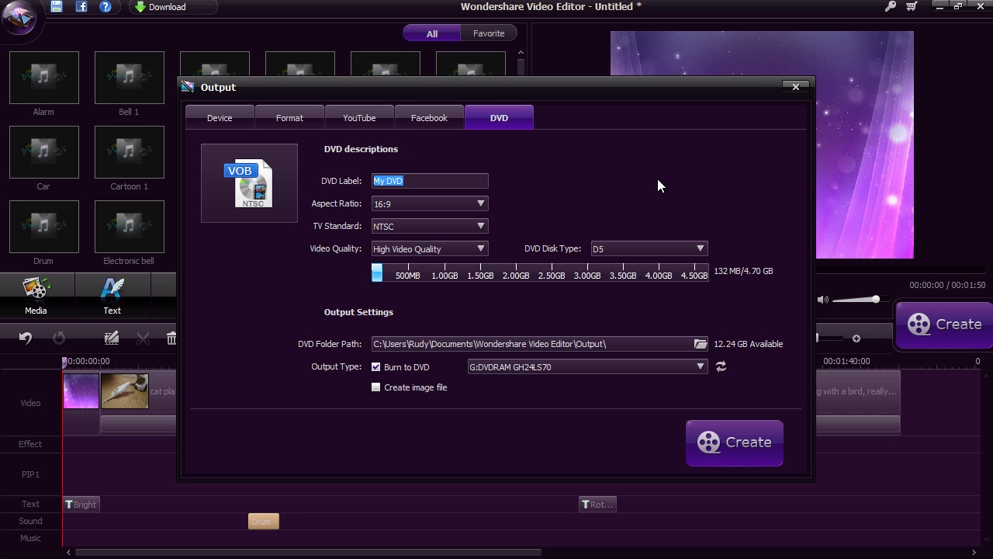
pyautogui.click(298, 119)
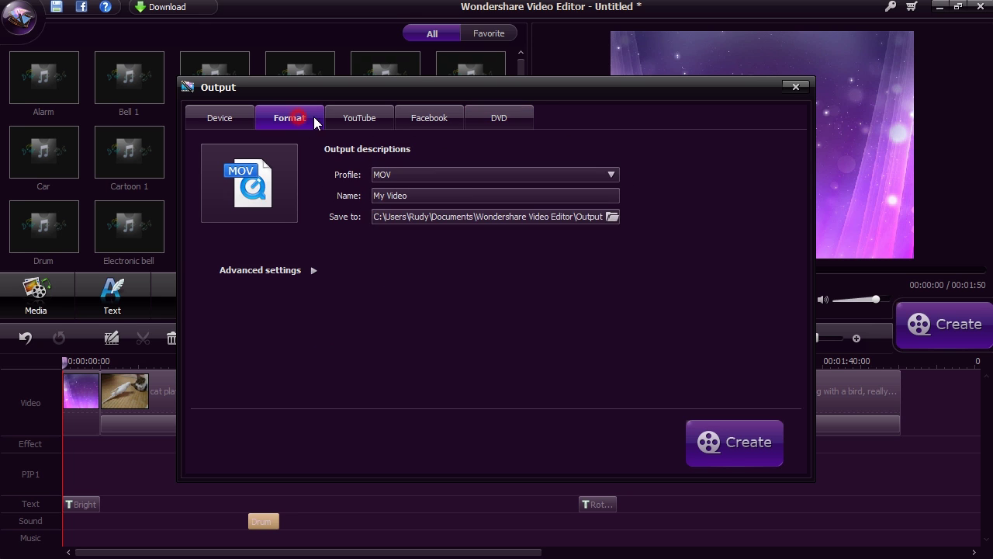
pyautogui.click(598, 174)
pyautogui.moveTo(681, 215); pyautogui.dragTo(672, 232)
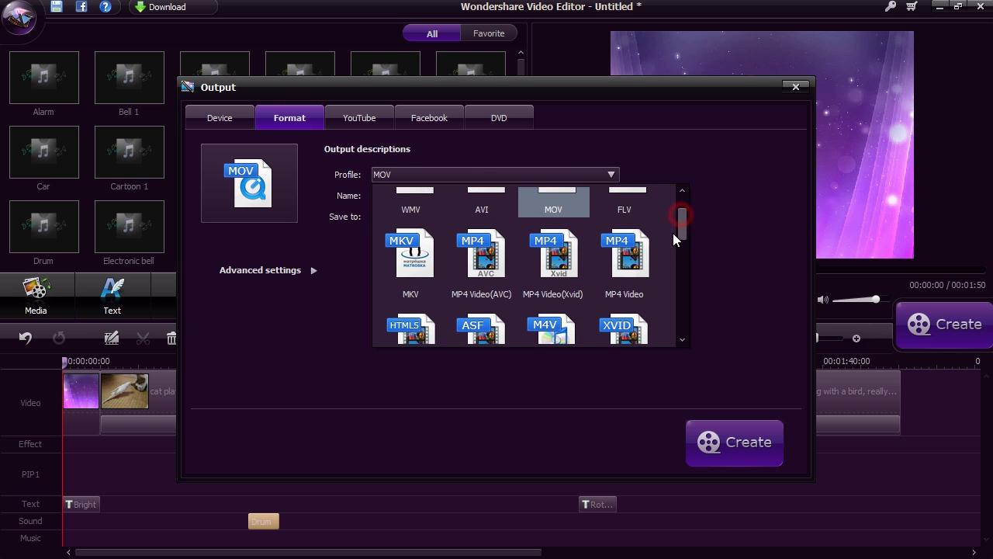
pyautogui.click(624, 255)
pyautogui.click(725, 440)
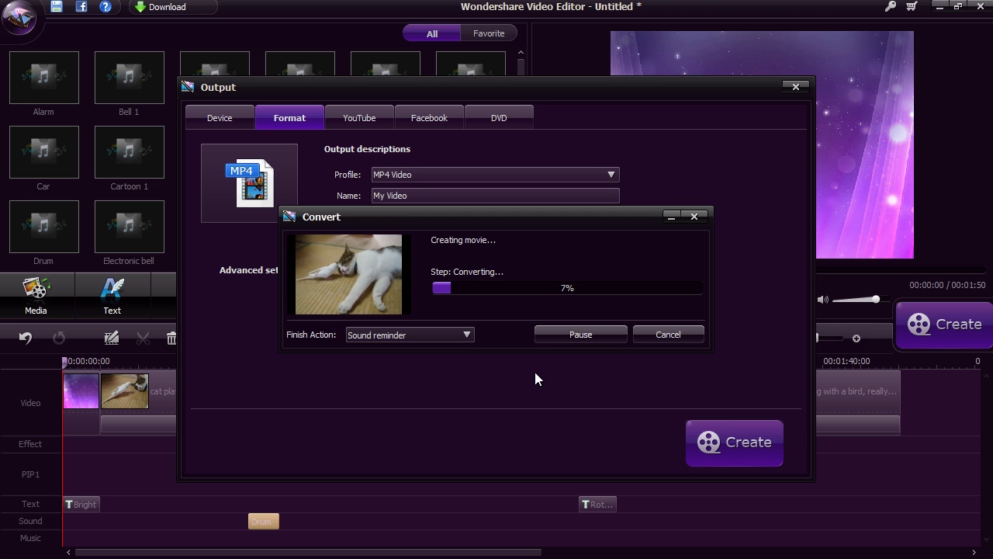
pyautogui.hotkey('alt', 'Tab')
pyautogui.hotkey('alt', 'Tab')
pyautogui.hotkey('alt', 'Tab')
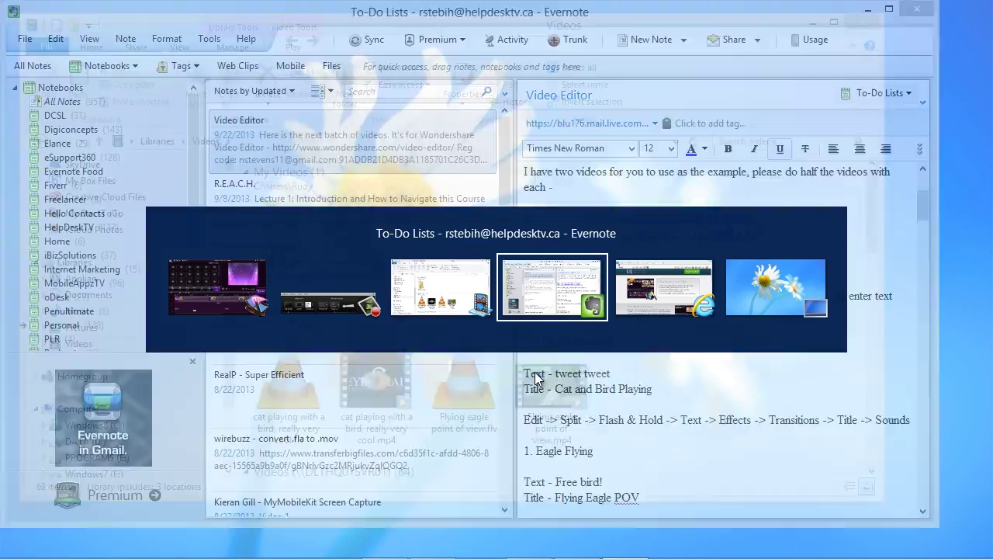
pyautogui.hotkey('alt', 'Tab')
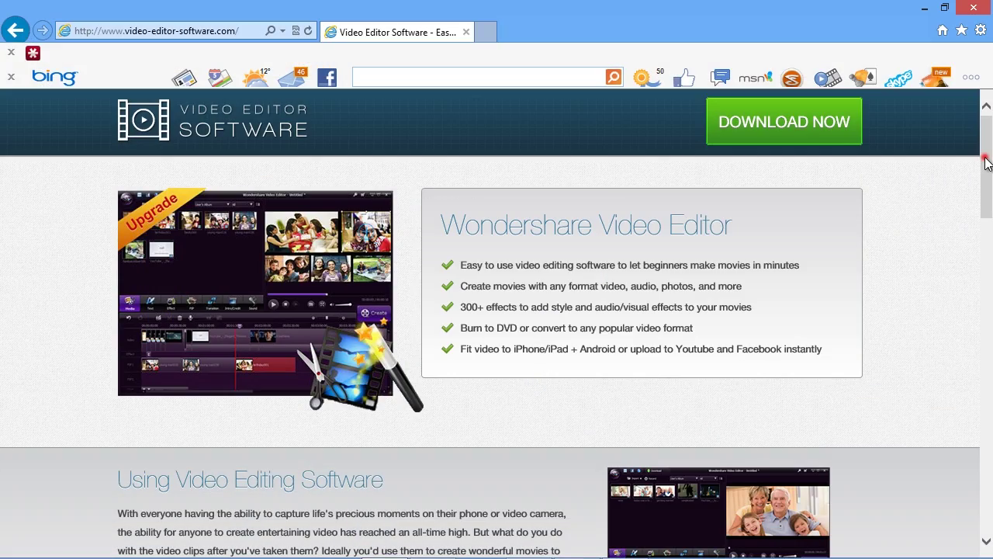
# Scroll the video-editor-software.com page down to the 'Get Wondershare Video Editor Today!' section.
pyautogui.moveTo(985, 161); pyautogui.dragTo(987, 480)
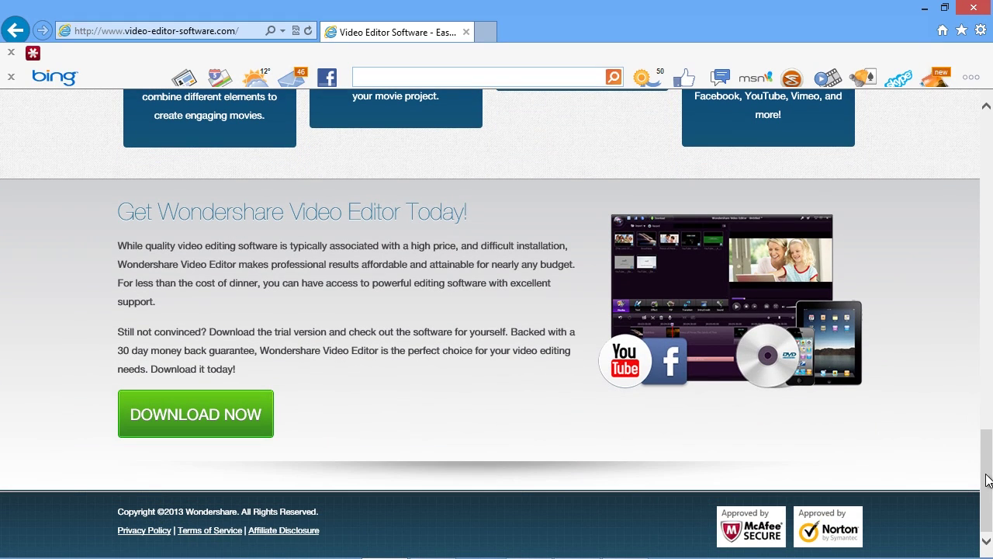